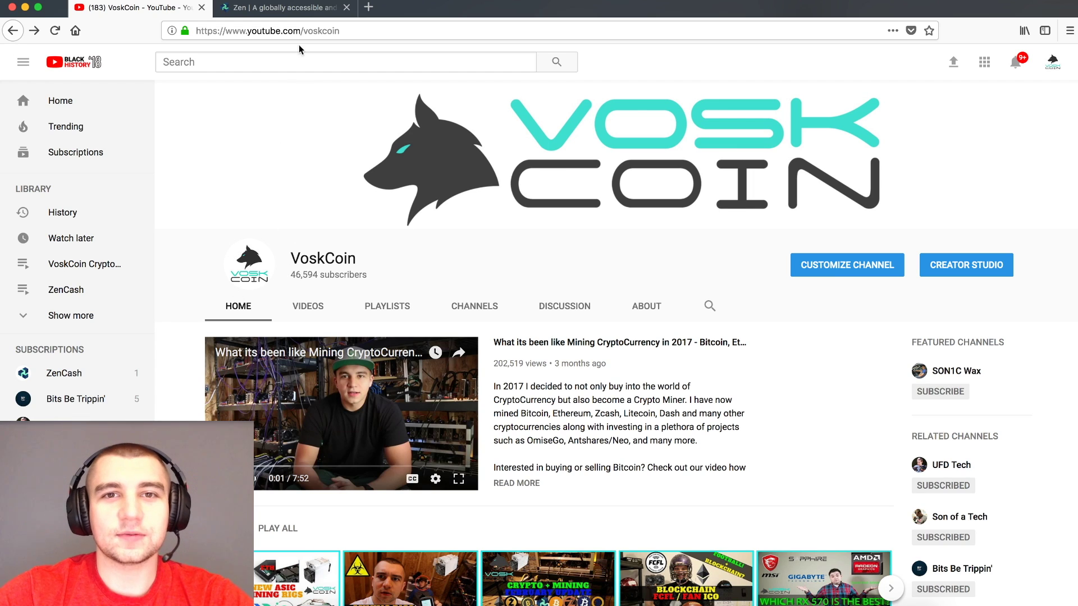
- Glance back at the VoskCoin channel, then bring up the zensystem.io ZenCash homepage tab
click(300, 6)
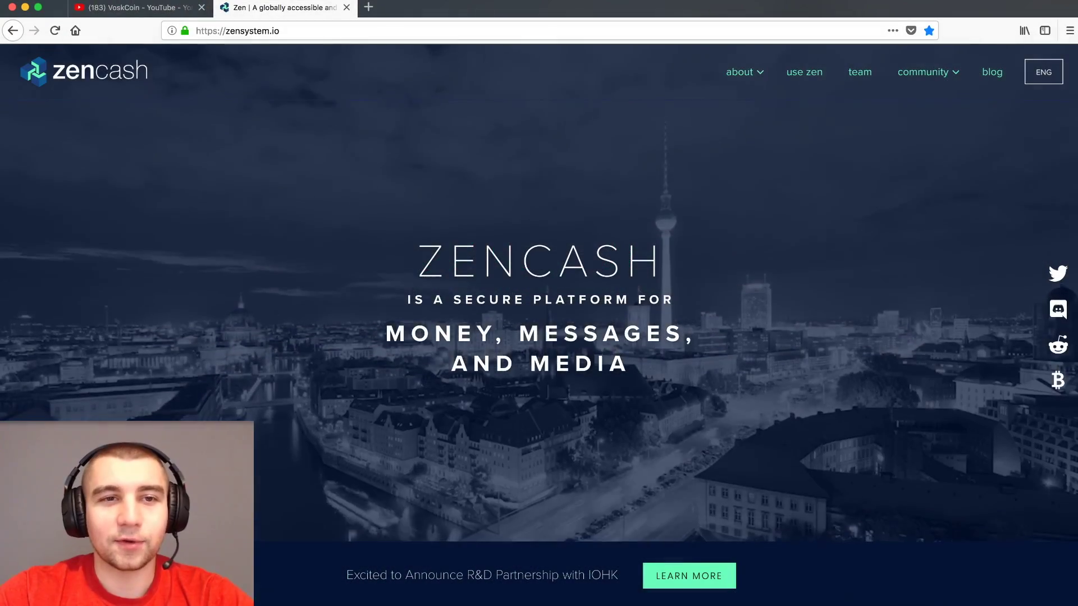
click(122, 9)
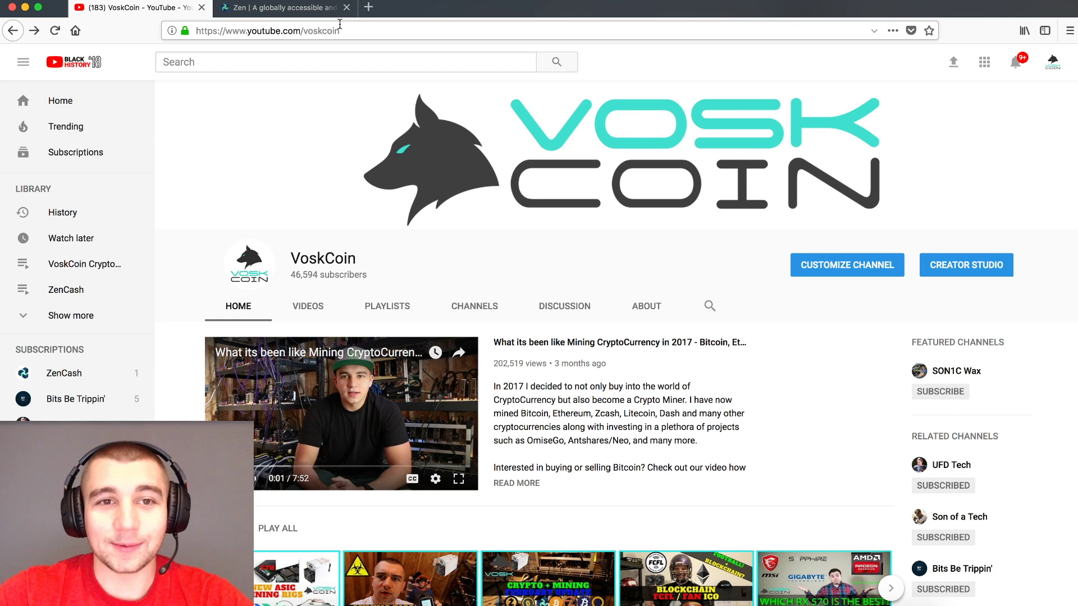
click(305, 7)
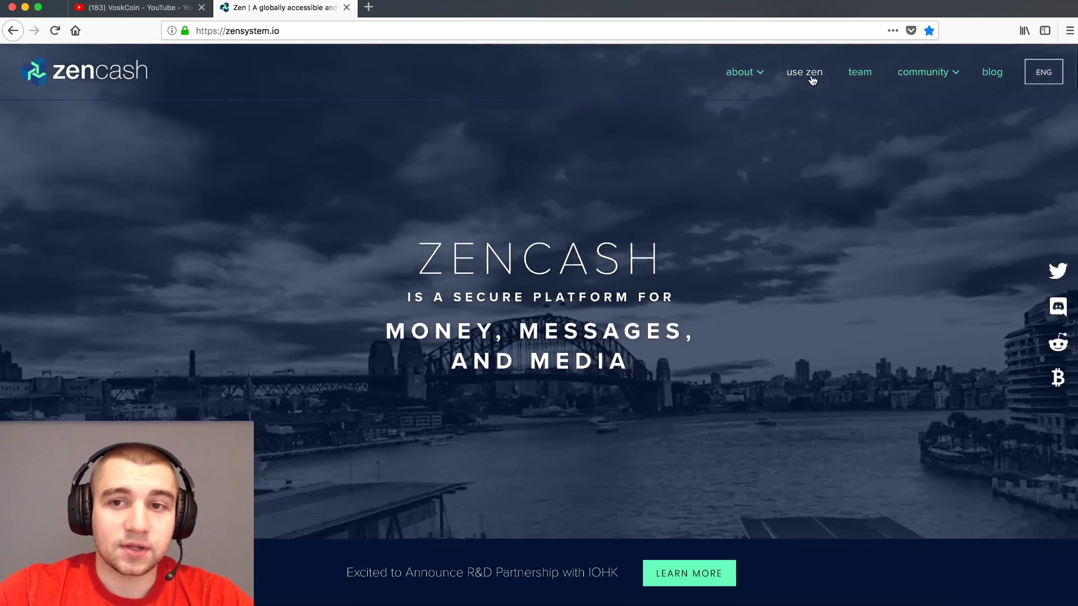
- Jump to the 'use zen' section, scroll through the exchange and wallet listings, then return to YouTube
click(812, 79)
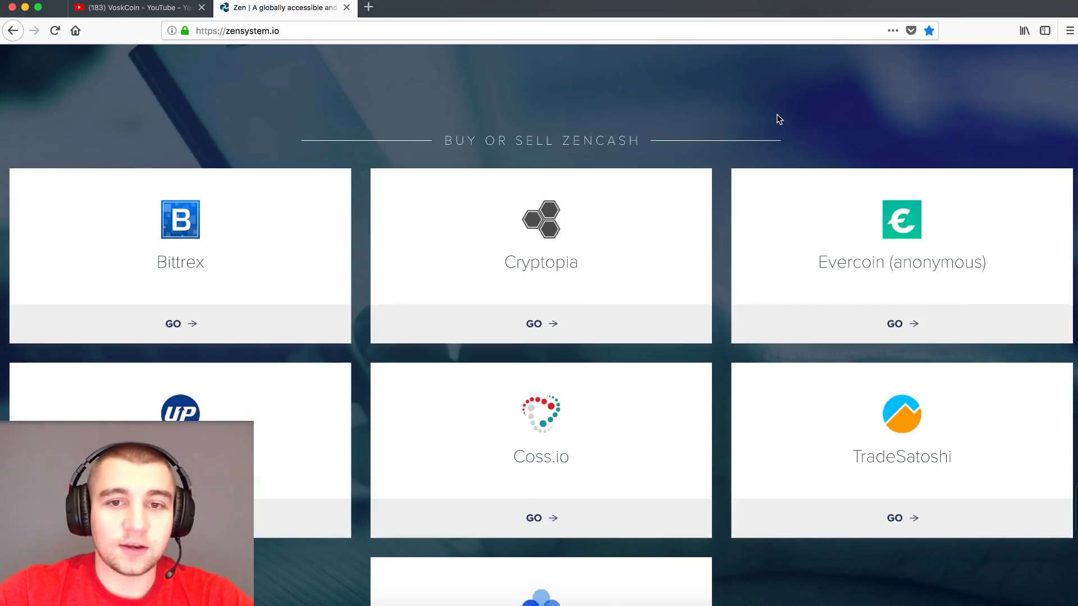
scroll(557, 116, down, 1)
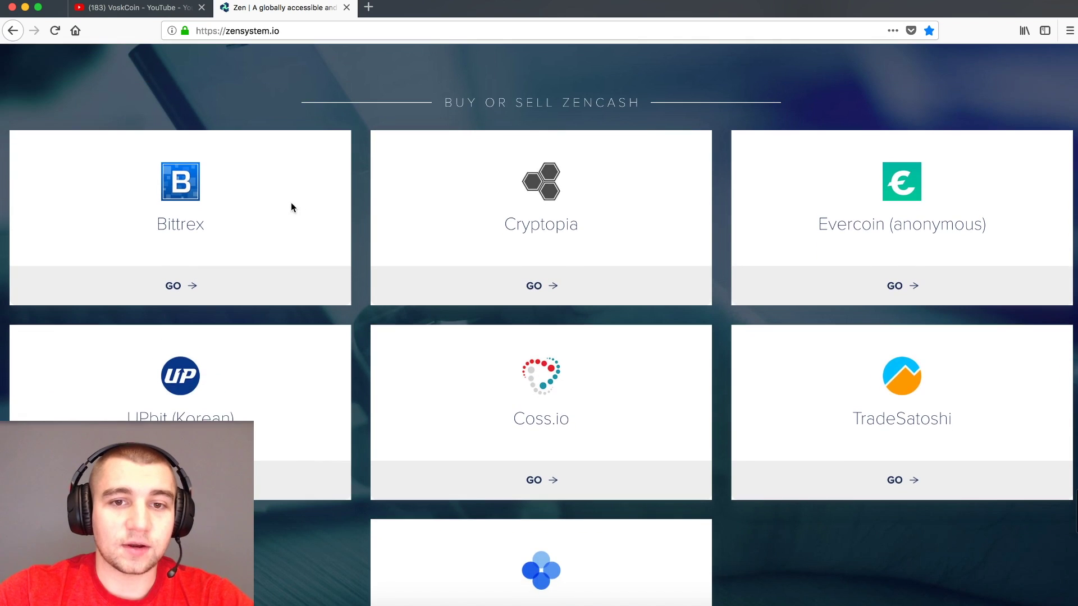
scroll(796, 241, down, 4)
scroll(797, 246, down, 3)
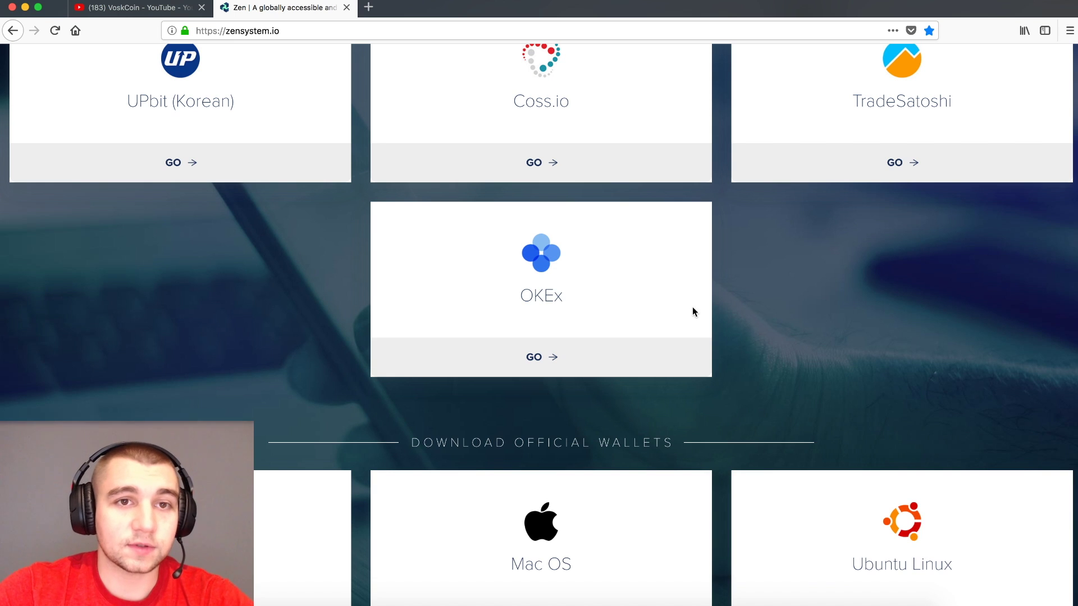
click(140, 8)
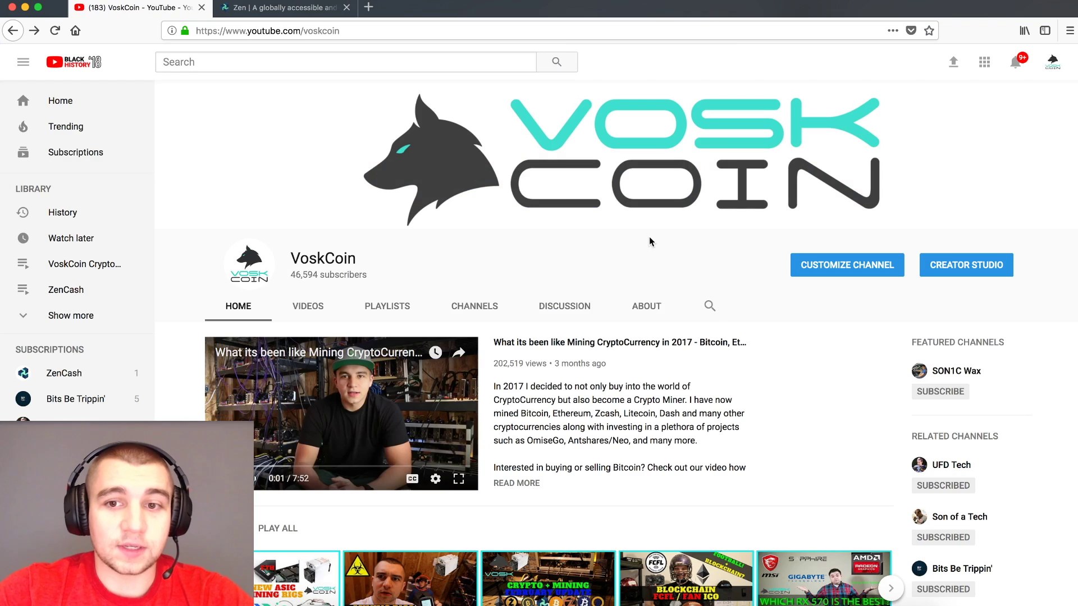
- Search the VoskCoin channel for 'zencash' and browse the matching videos
click(710, 305)
text(zencash)
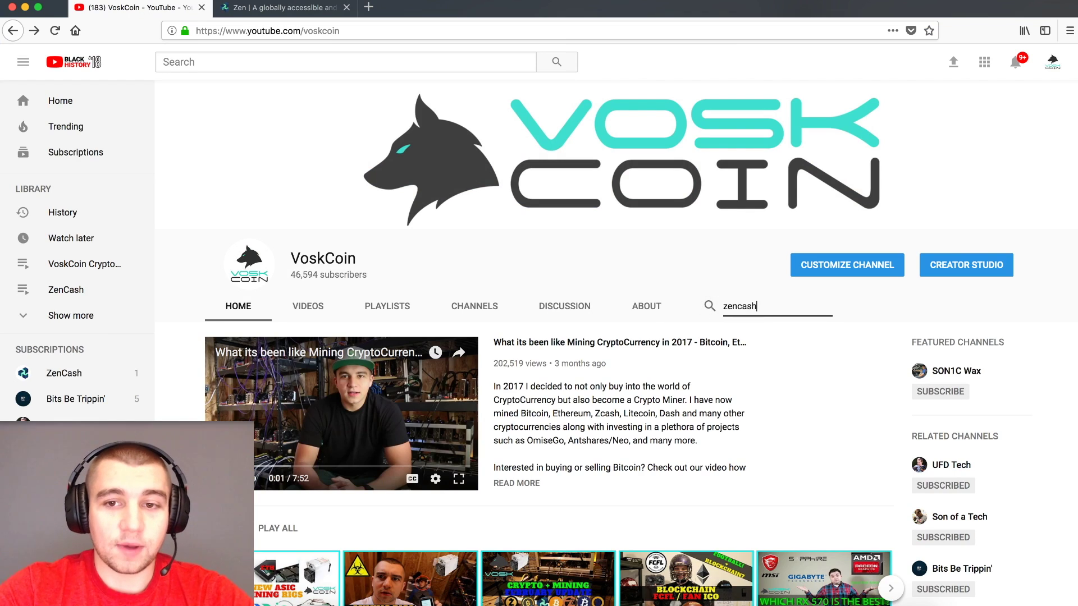
key(Return)
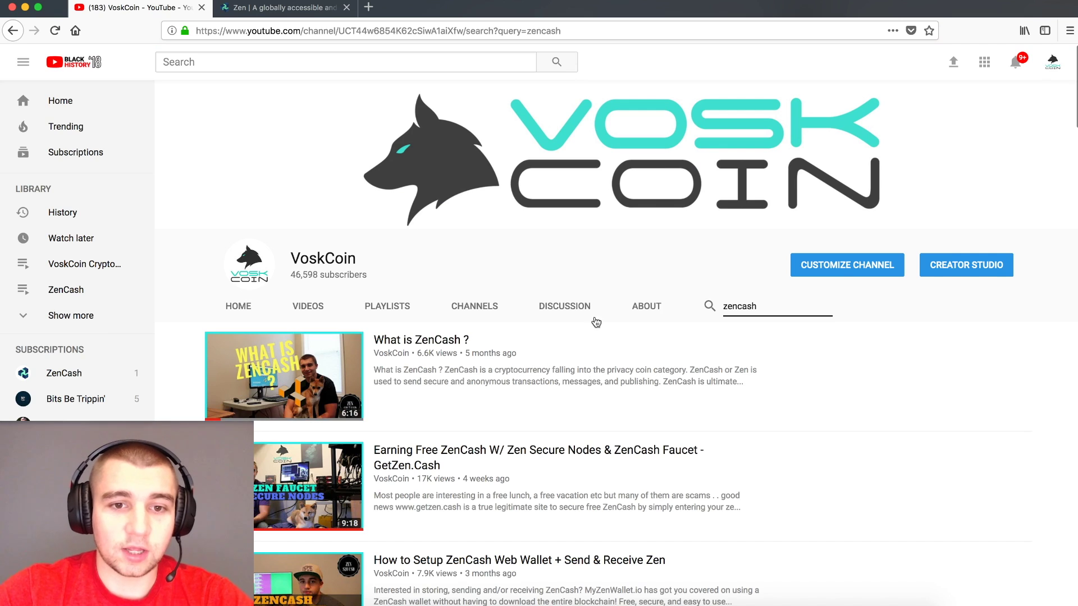
scroll(596, 298, down, 4)
scroll(486, 168, up, 1)
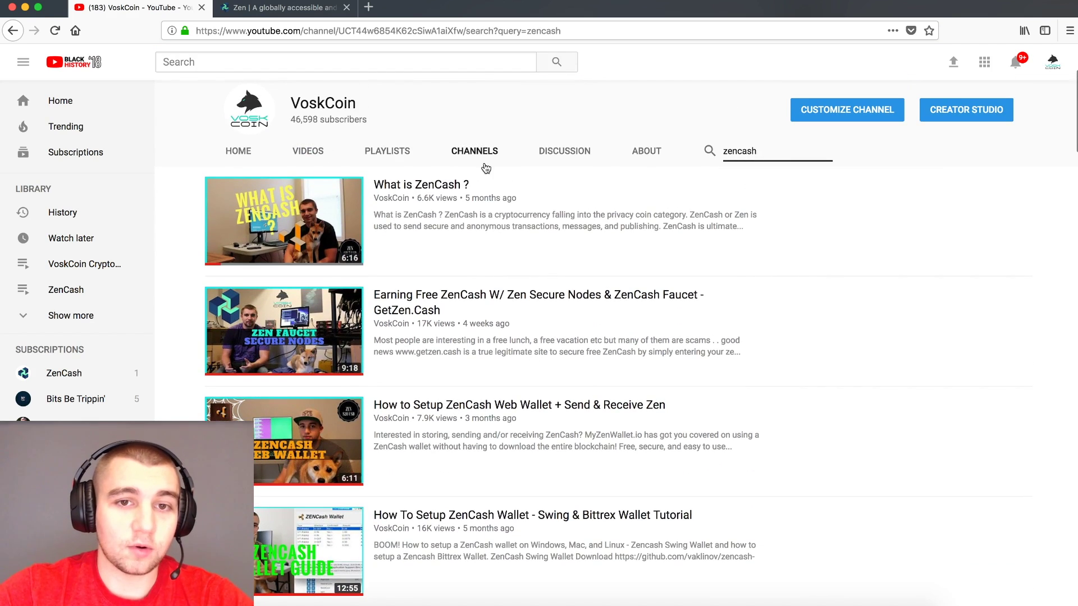
scroll(522, 236, down, 4)
scroll(525, 270, up, 1)
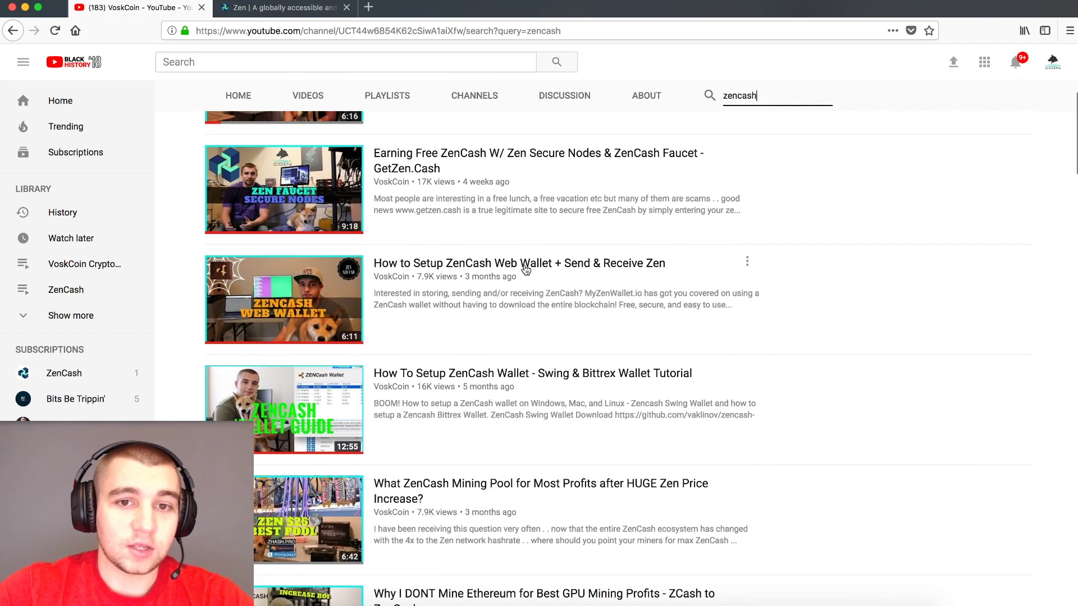
- Scroll further through the results, then view the 'secure nodes' bookmark in the bookmarks library
scroll(497, 307, up, 1)
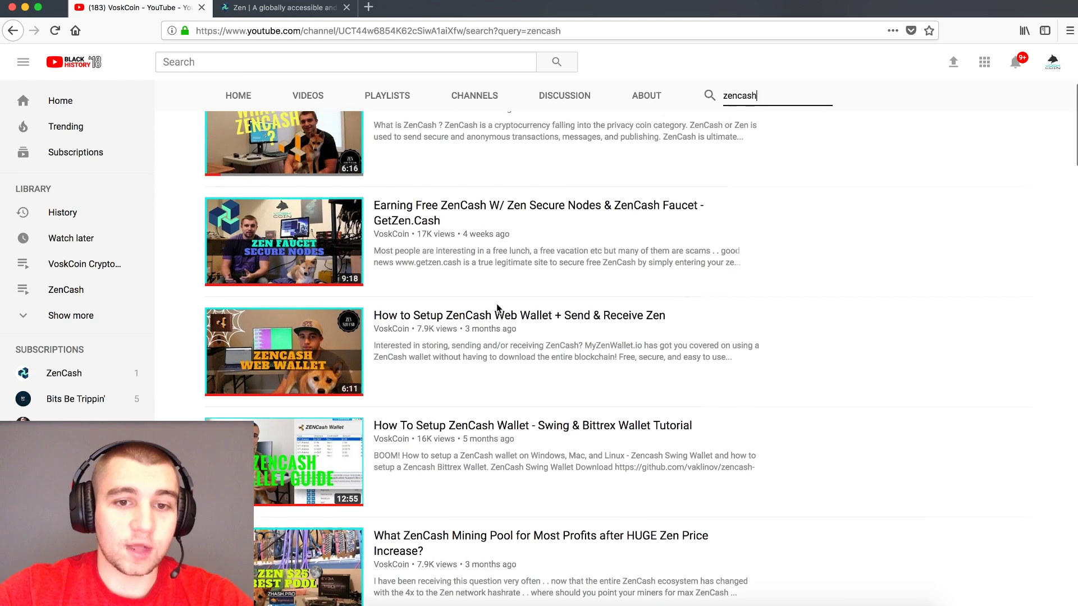
scroll(497, 307, down, 4)
scroll(683, 268, down, 2)
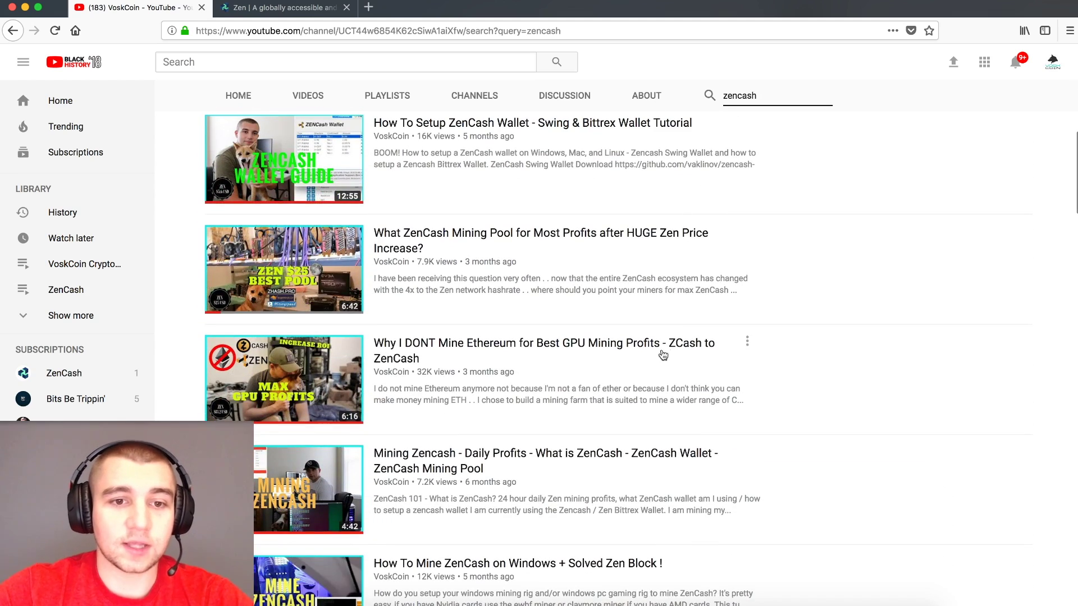
scroll(672, 355, down, 4)
click(262, 2)
click(264, 5)
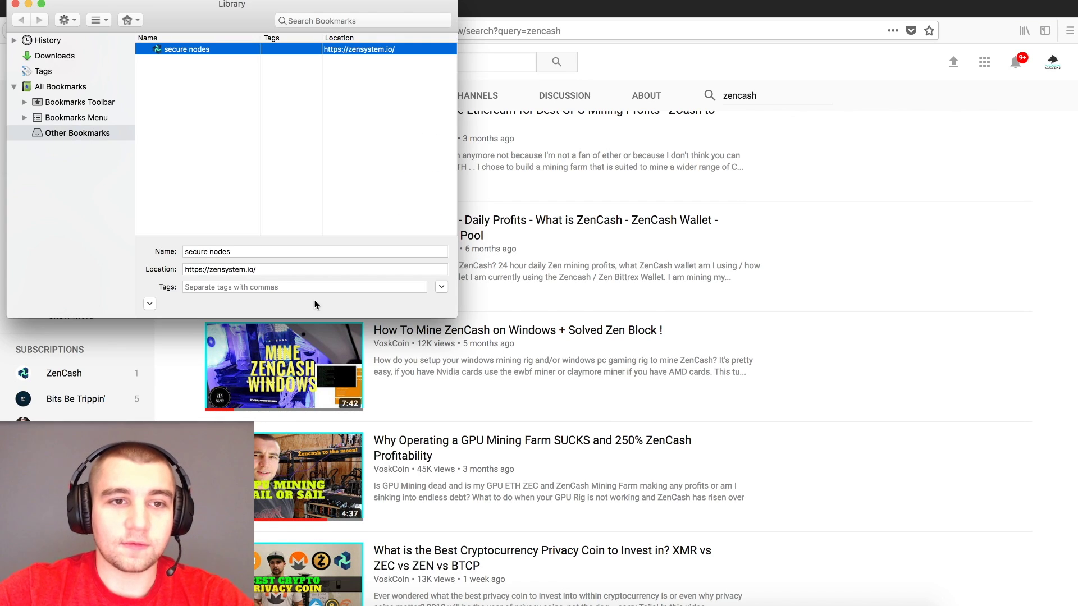
- Close the library, return to zensystem.io, and choose ARIZEN under Mac OS in Download Official Wallets
click(15, 3)
click(283, 7)
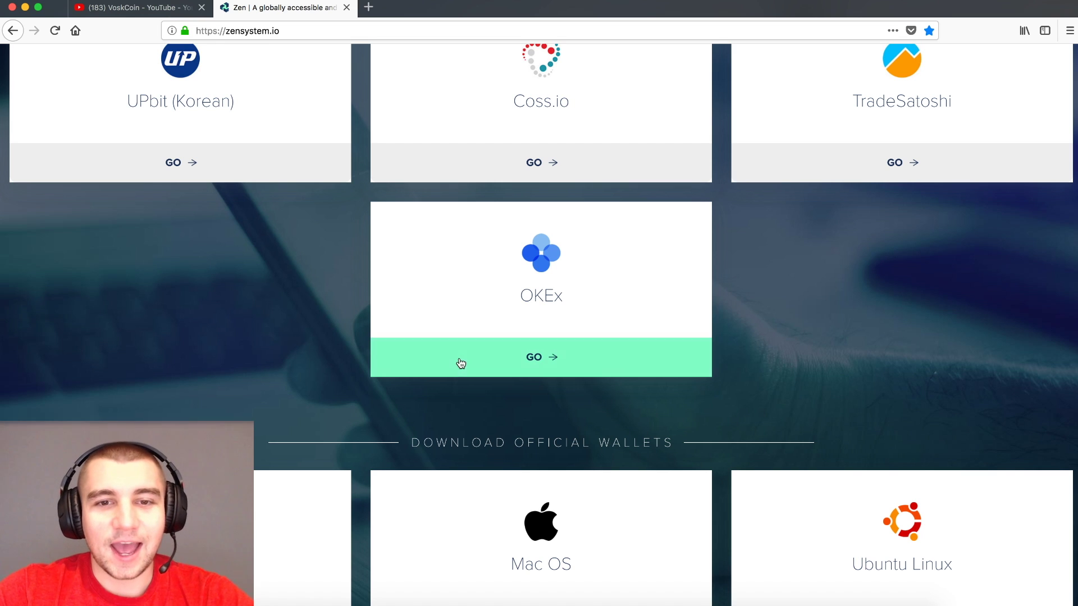
scroll(321, 298, down, 3)
scroll(295, 261, down, 2)
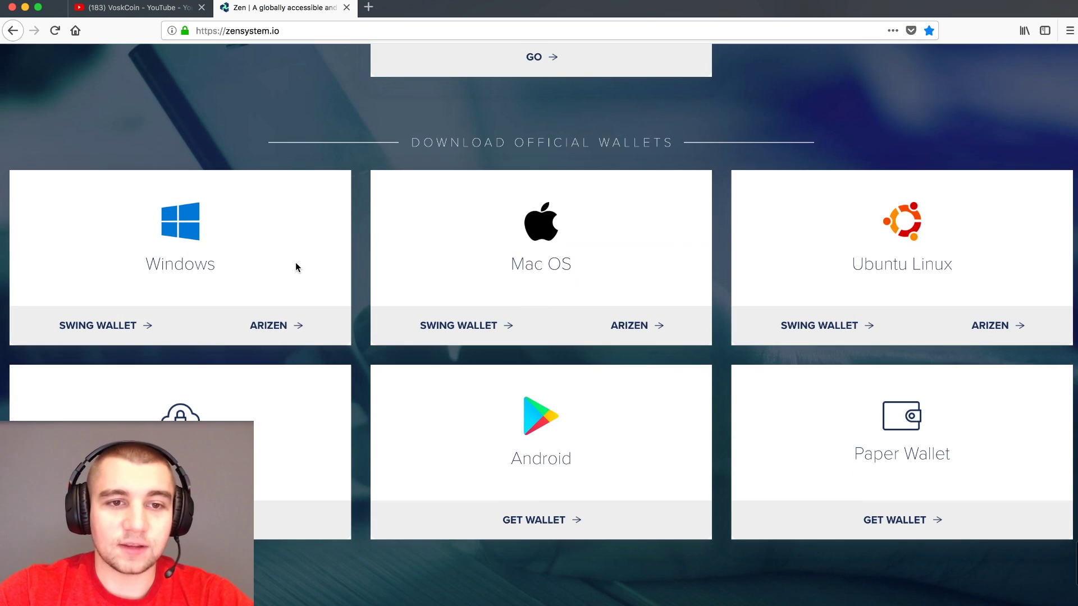
click(640, 331)
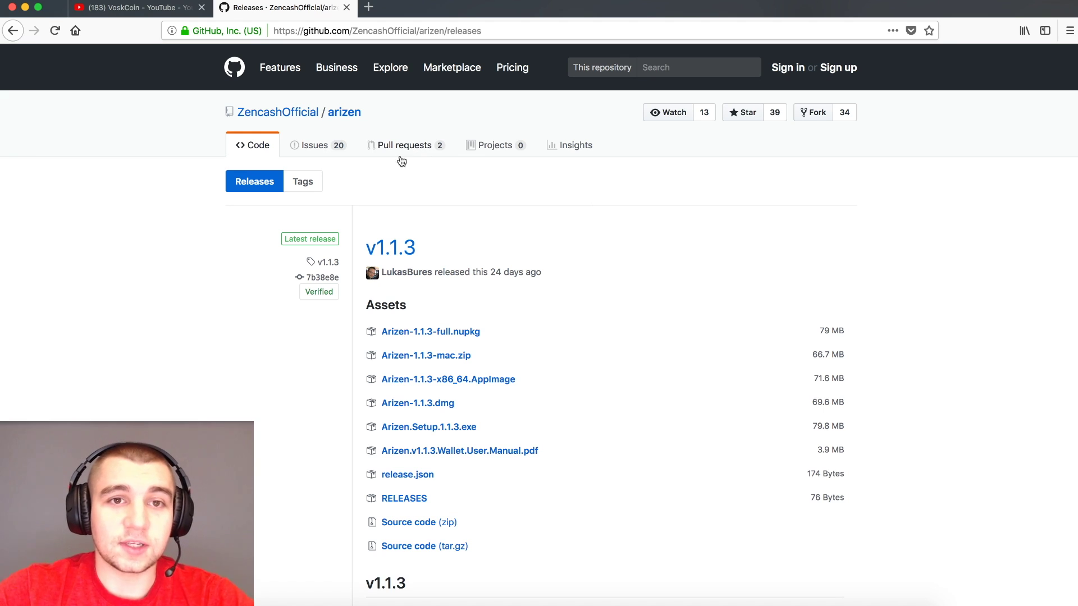
- Save Arizen-1.1.3.dmg from the v1.1.3 release, open it, and drag Arizen into Applications
scroll(419, 247, down, 2)
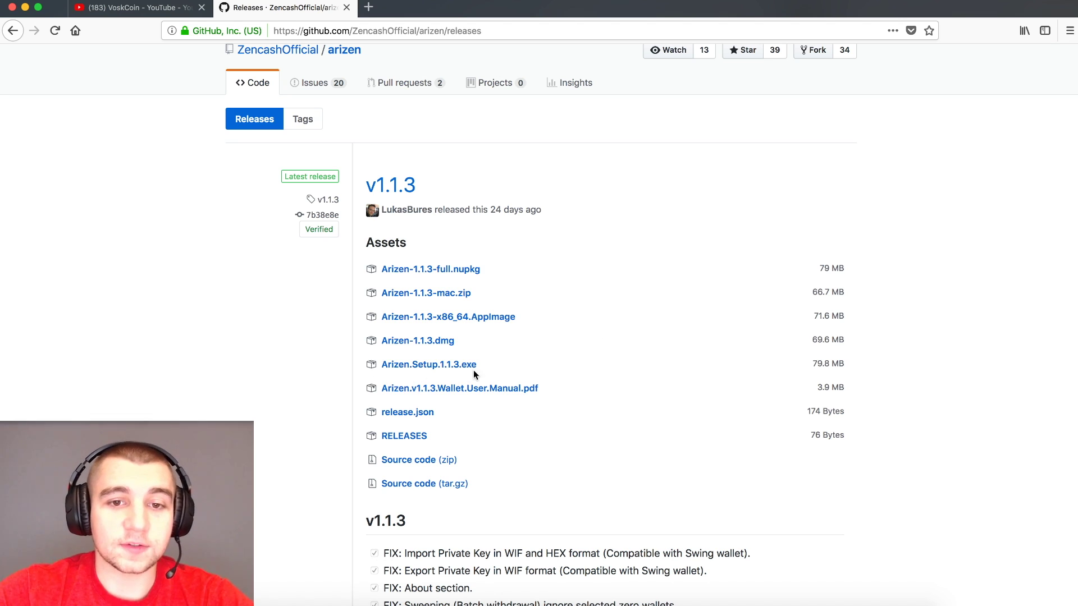
click(431, 343)
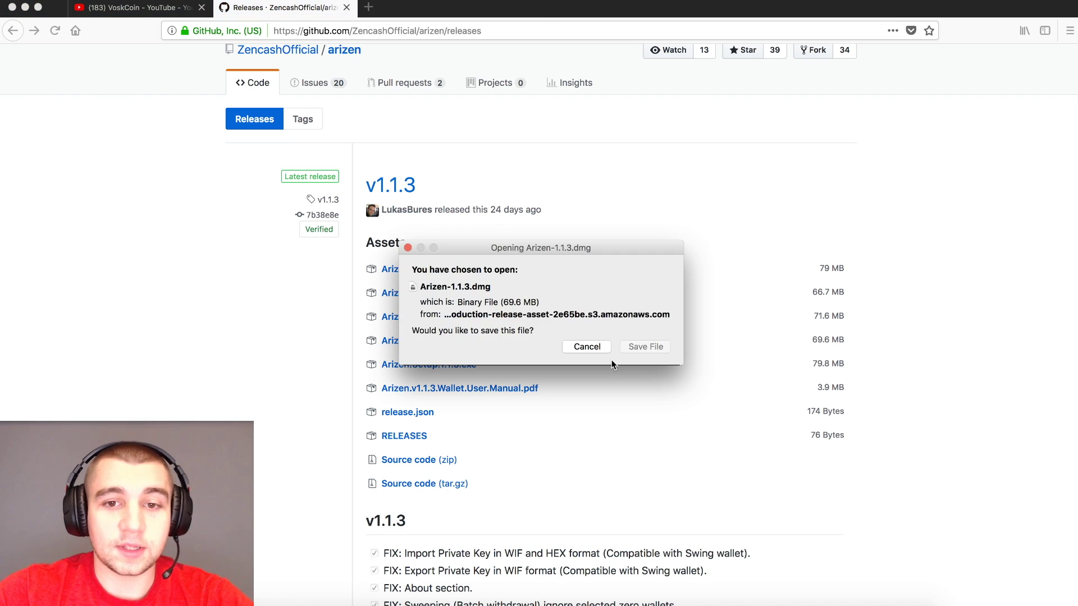
click(645, 346)
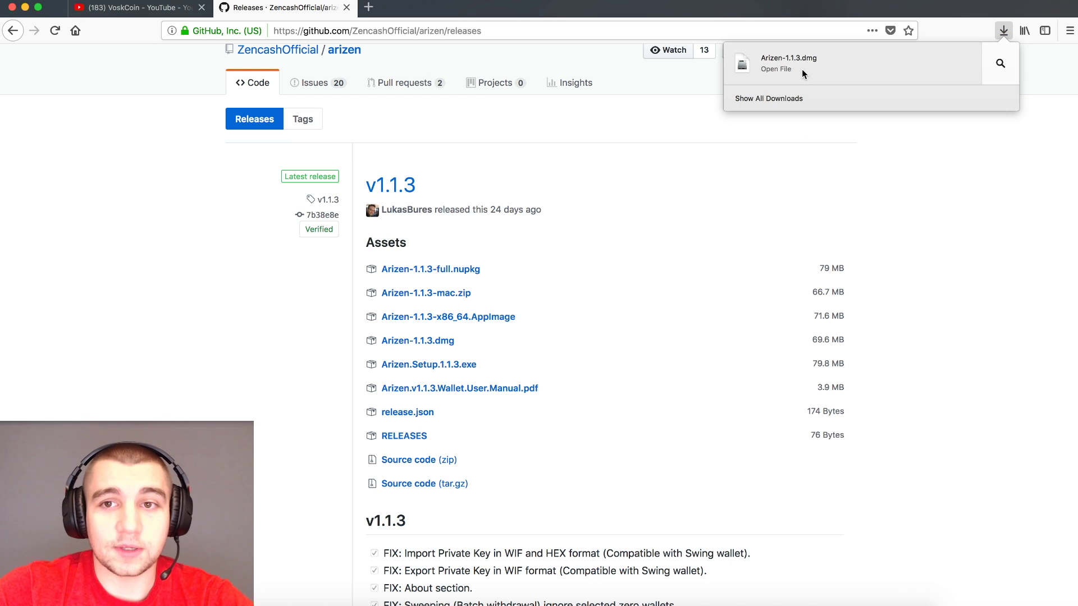
click(802, 69)
drag(318, 146, 401, 158)
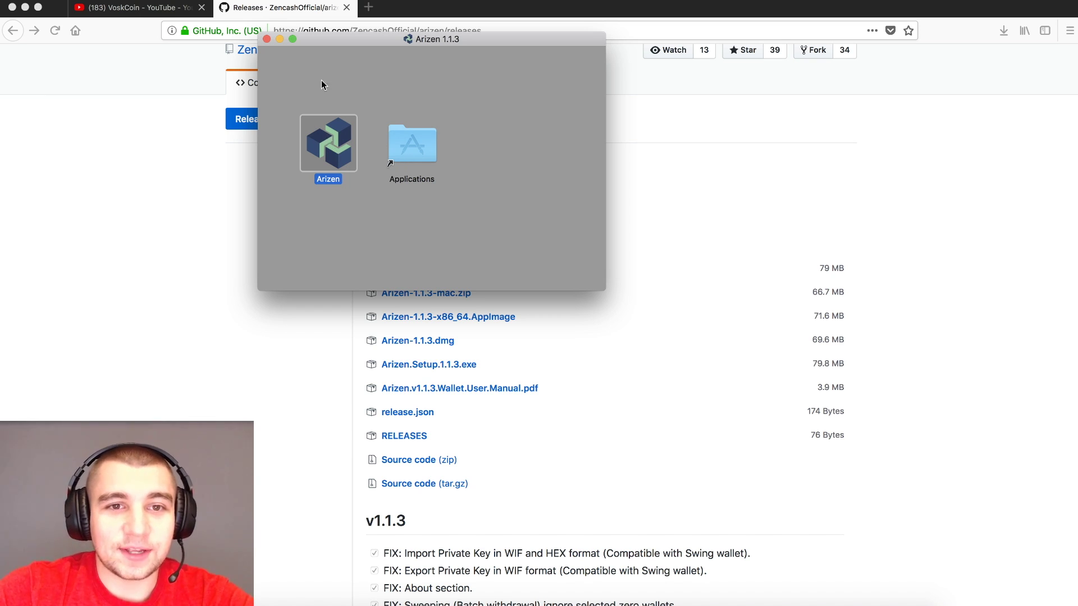
click(266, 39)
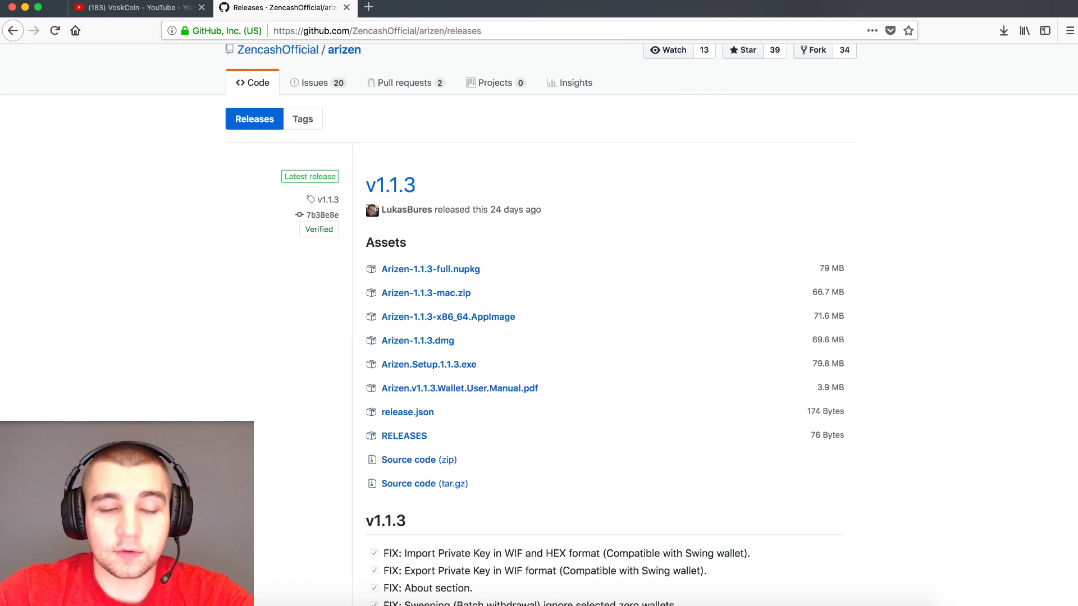
key(F4)
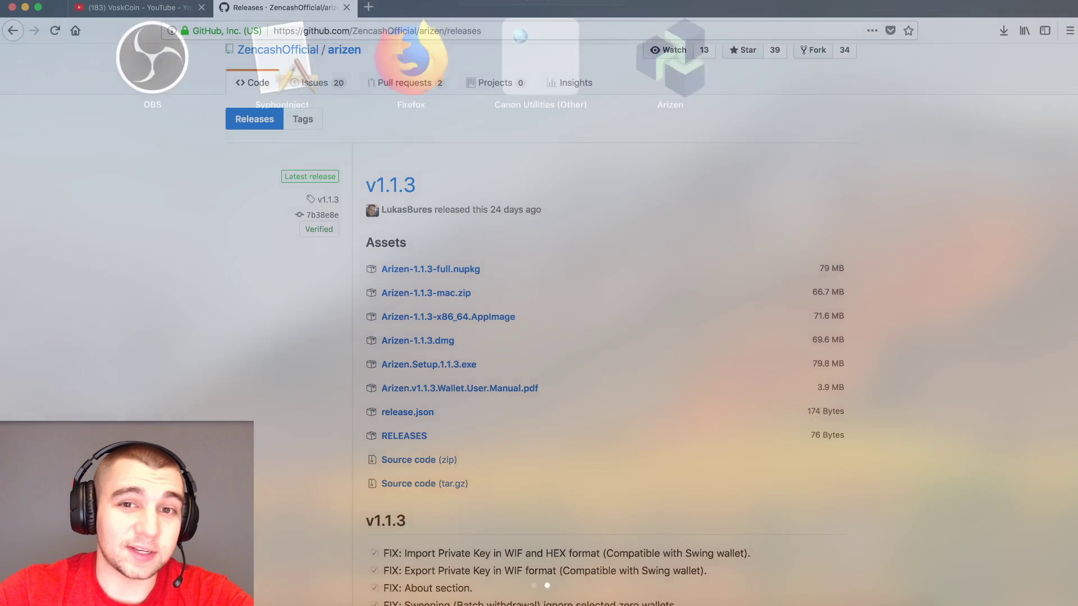
- Start Arizen from Launchpad, approve the macOS downloaded-app warning, then bring the browser forward
click(670, 76)
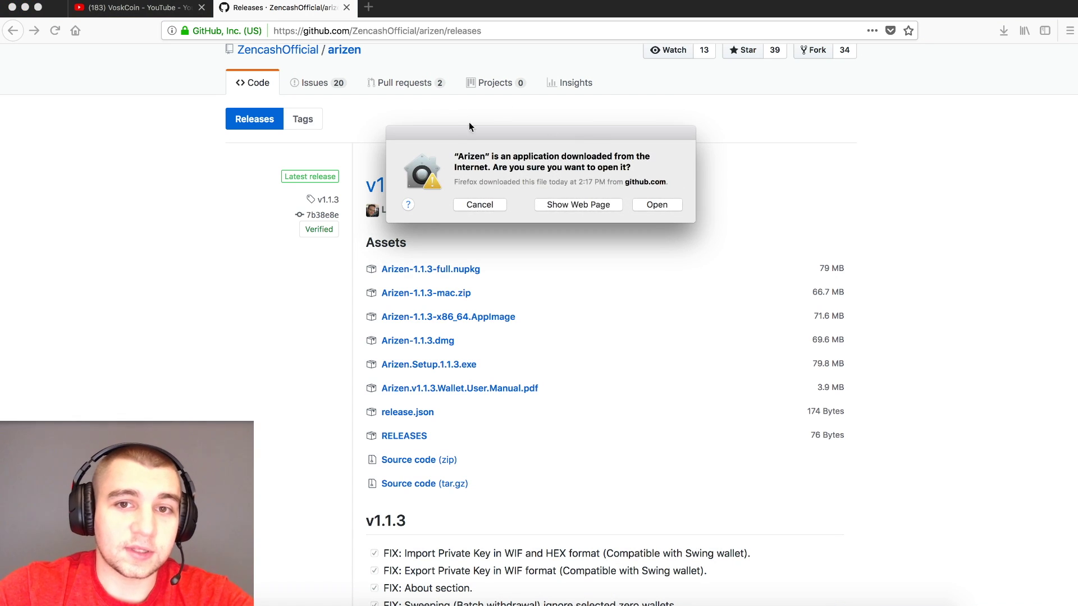
click(665, 204)
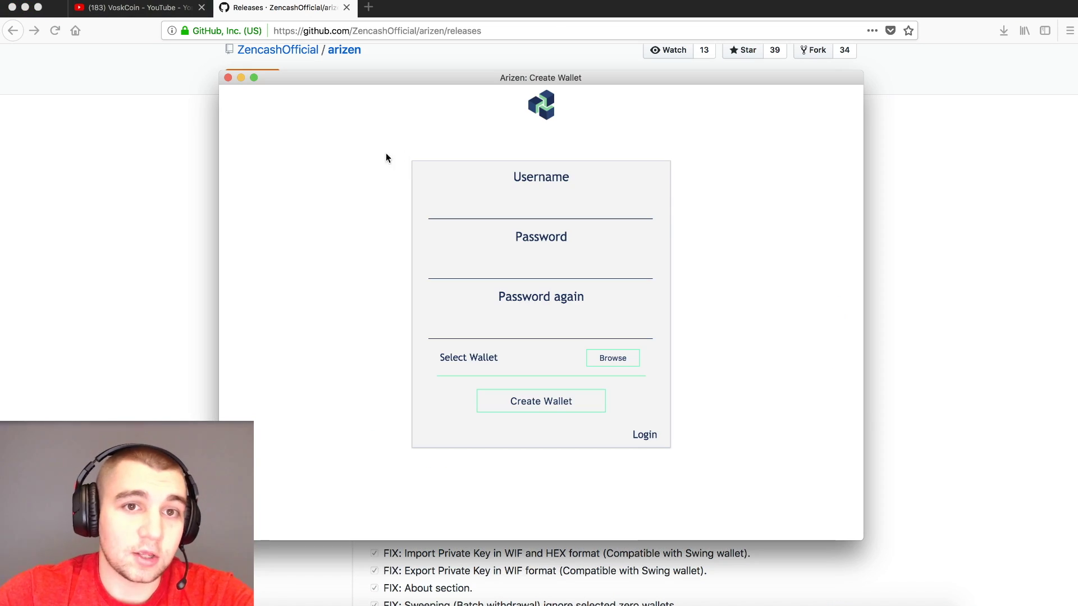
click(159, 174)
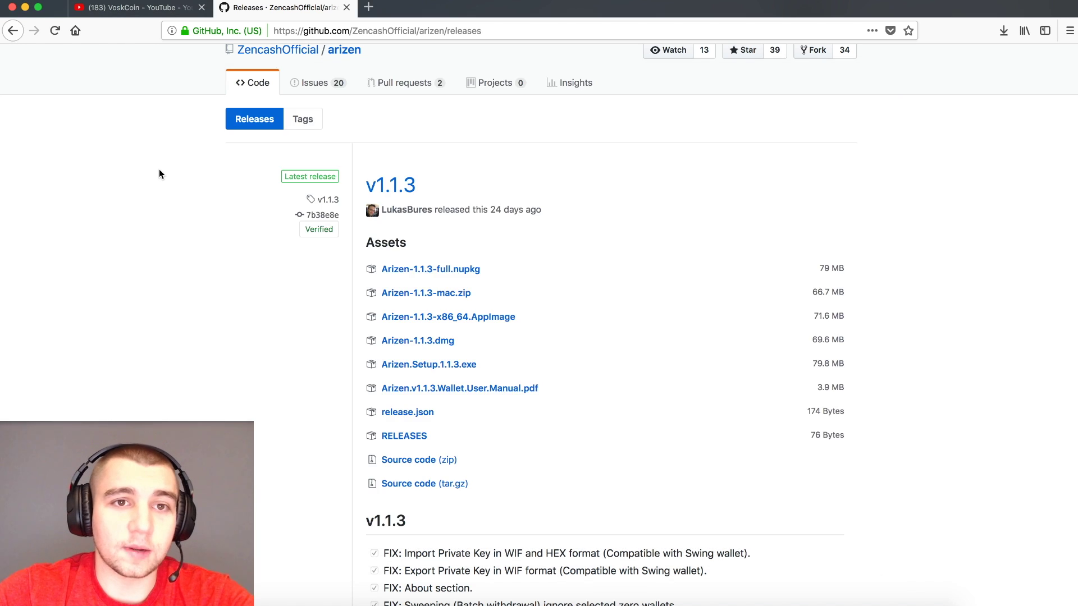
- Scroll through the Arizen v1.1.3 release notes on the GitHub releases page
scroll(160, 173, up, 2)
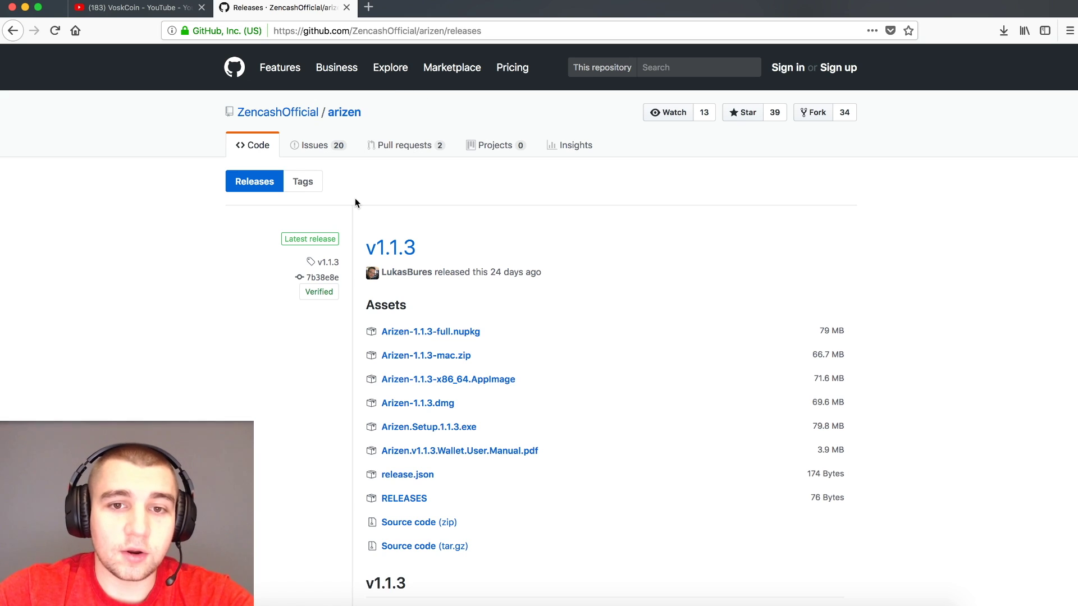
scroll(400, 205, down, 3)
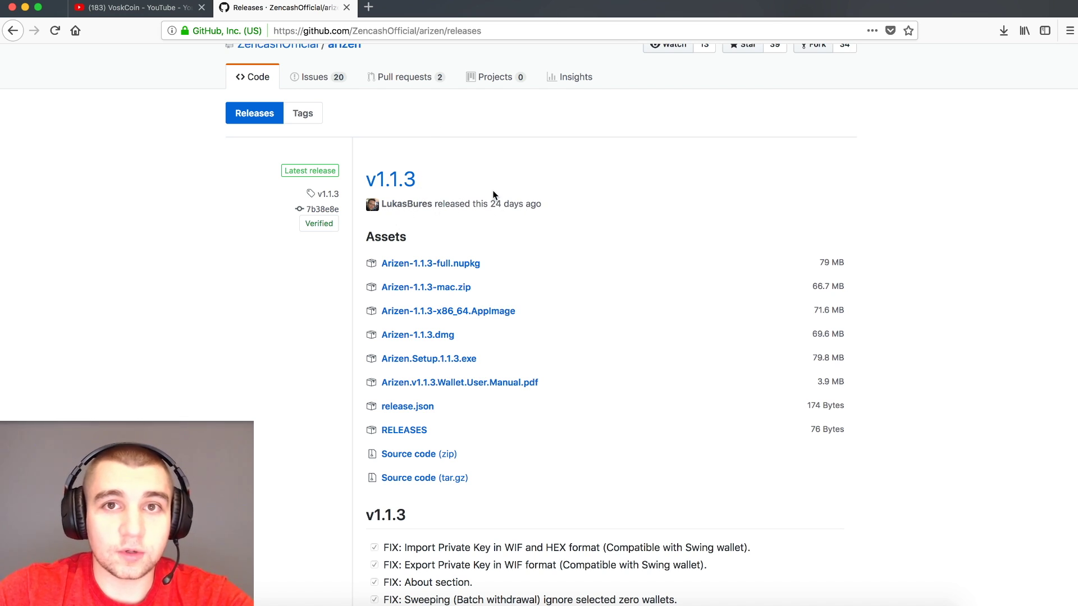
scroll(494, 195, down, 1)
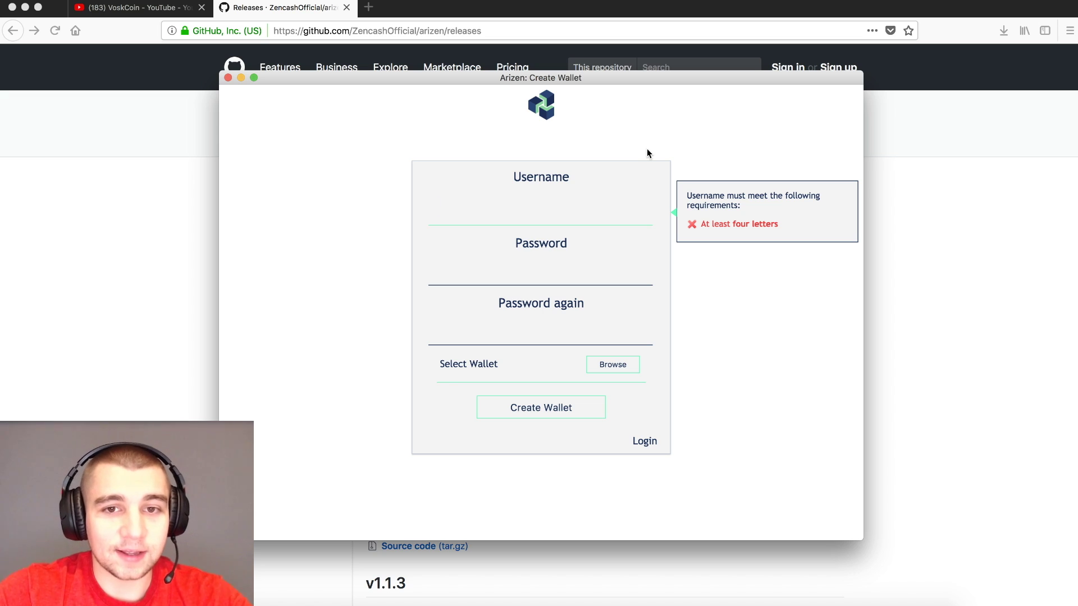
- Create the wallet with a username, a strong password, and the password repeated
text(VoskSubscribe)
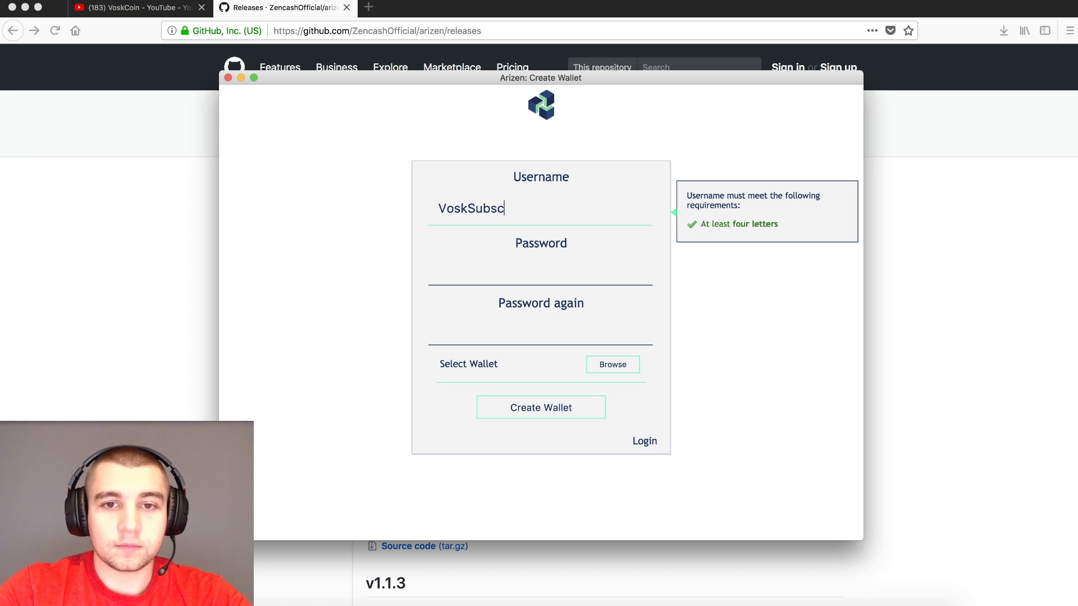
click(436, 267)
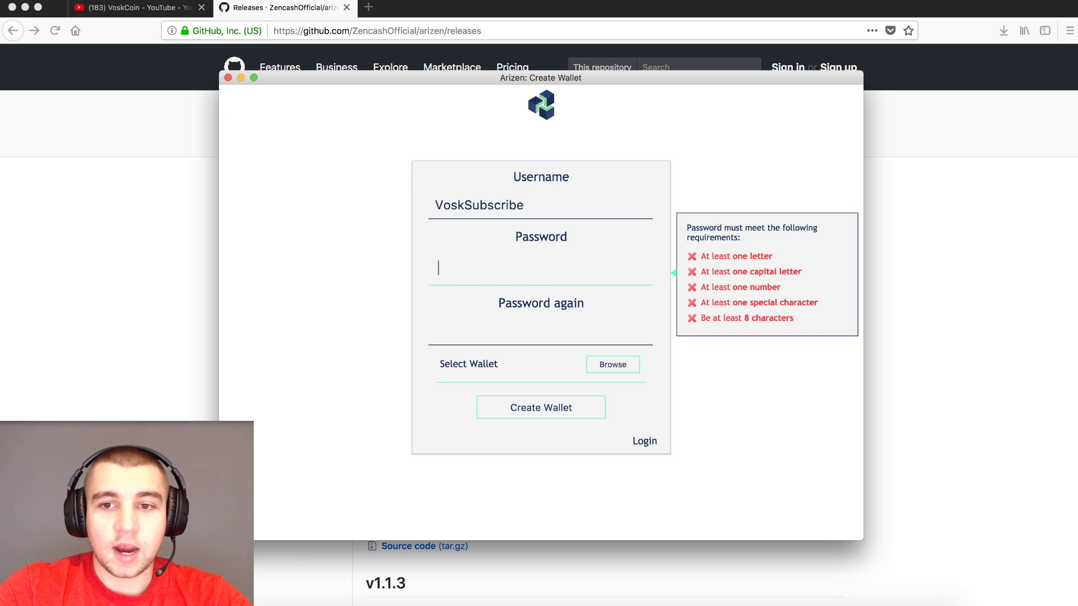
text(••••••••)
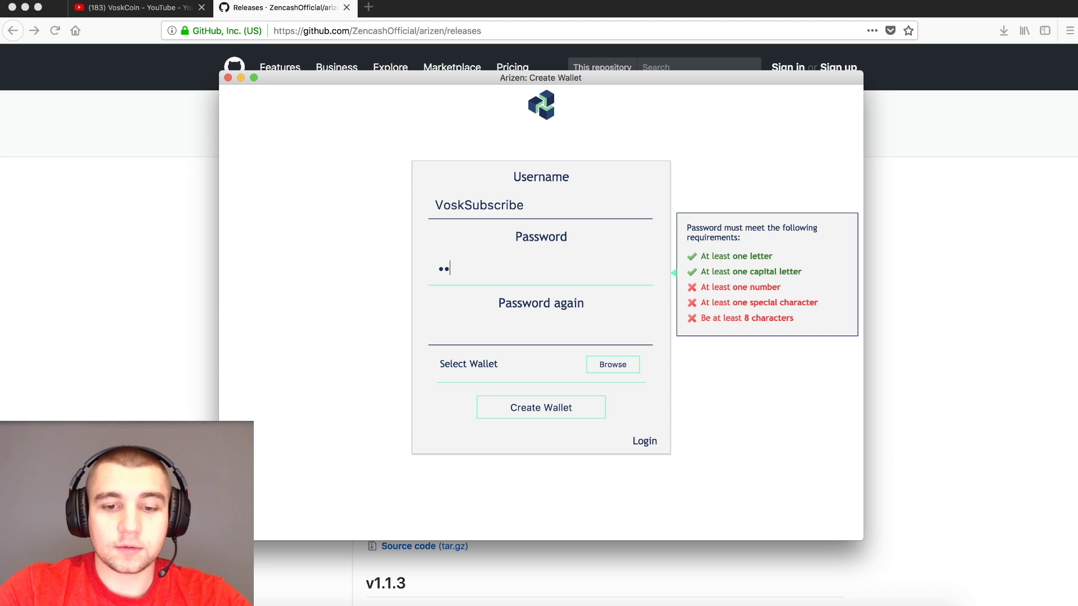
text(•)
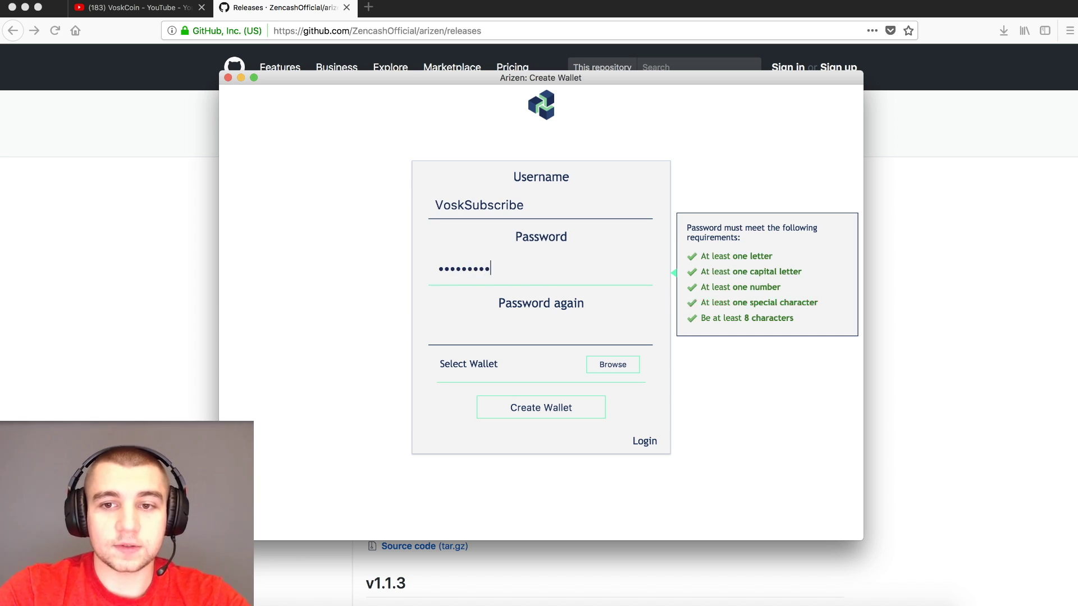
click(443, 329)
text(••••••••)
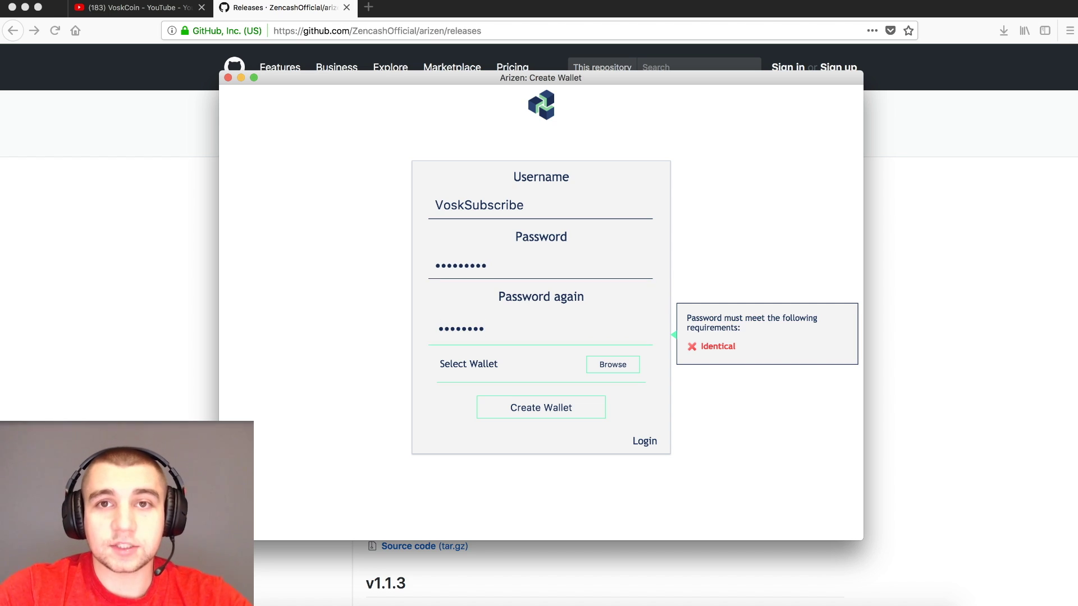
click(553, 415)
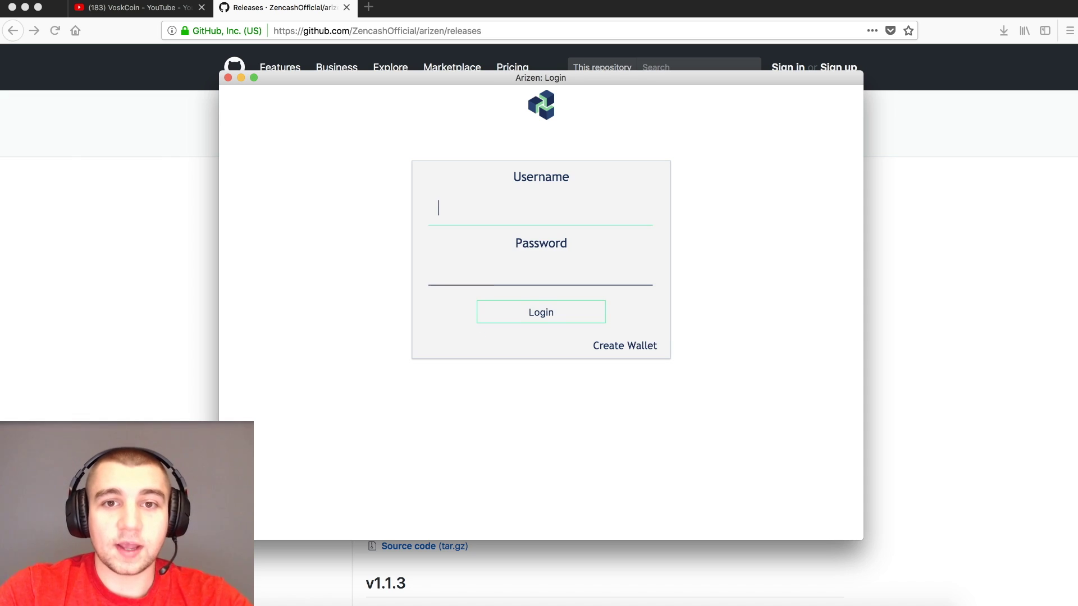
- Log in to the new wallet with the same username and password
text(Vos)
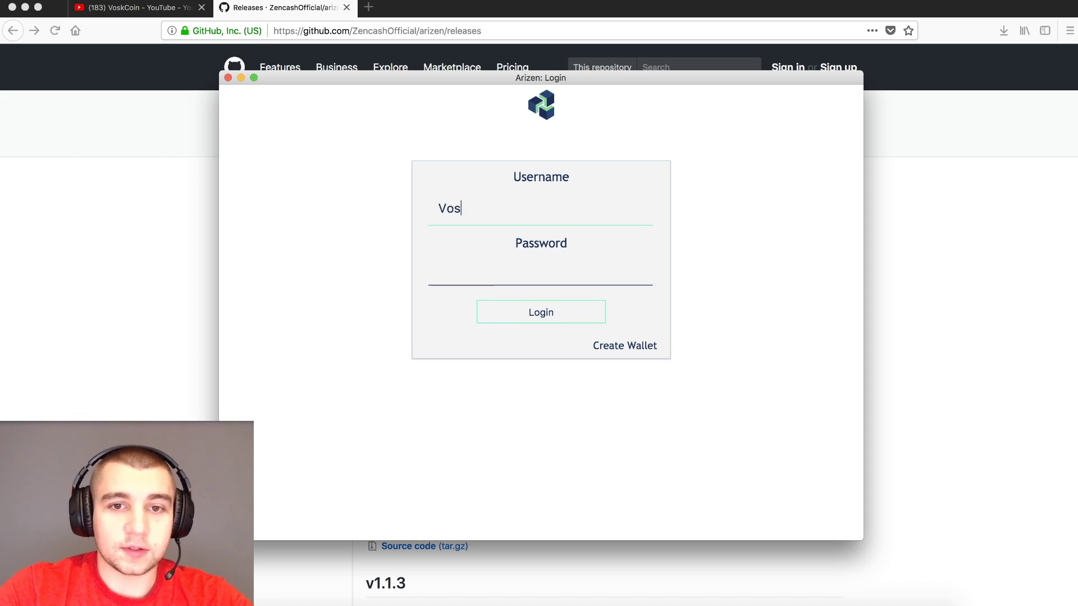
text(kSubscribe)
key(Tab)
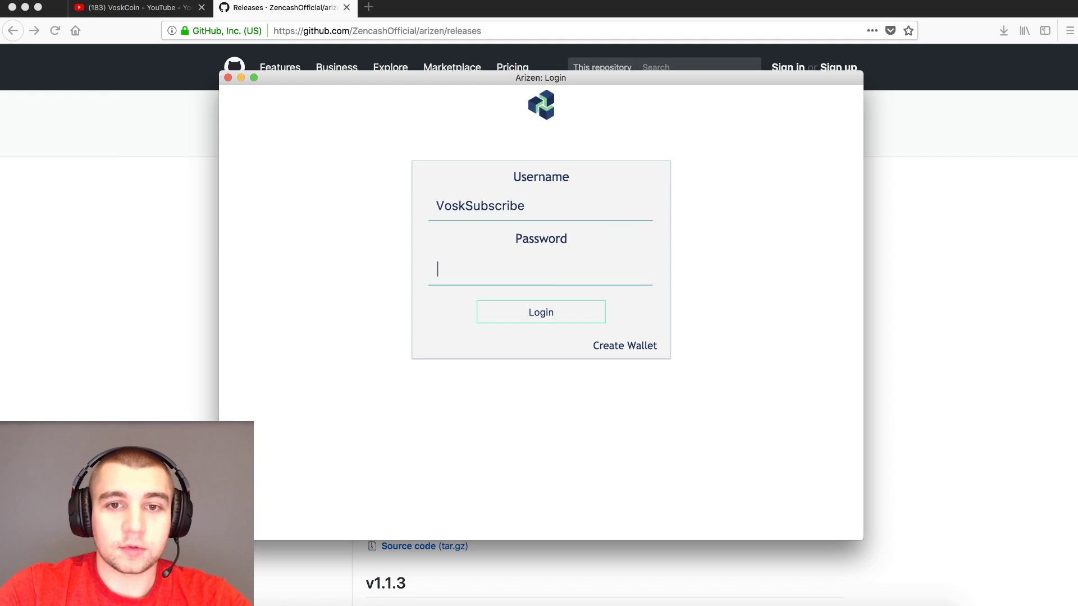
text(•••••••••••)
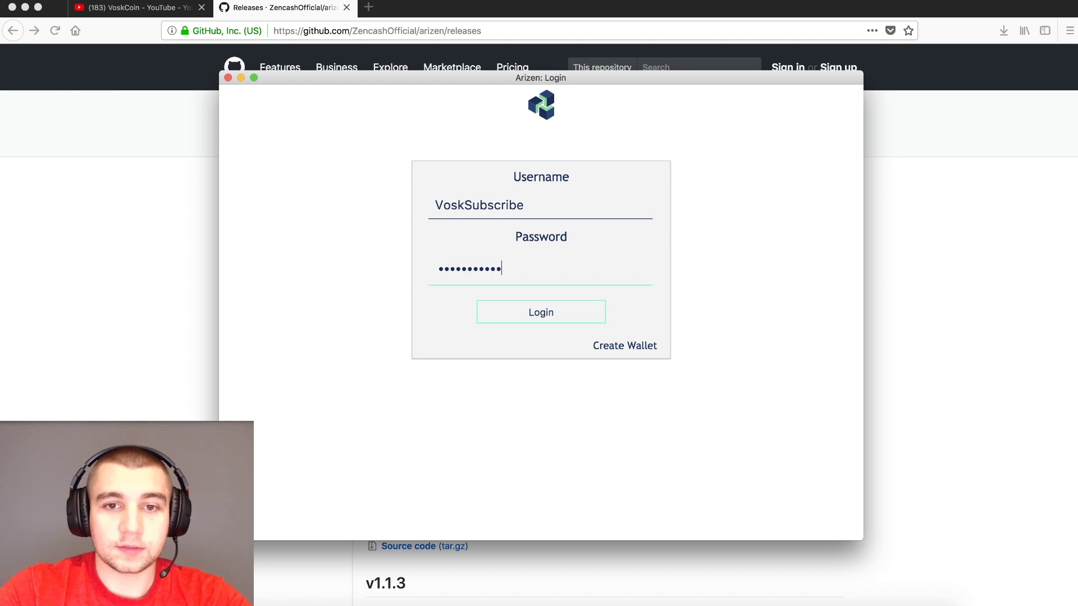
click(581, 317)
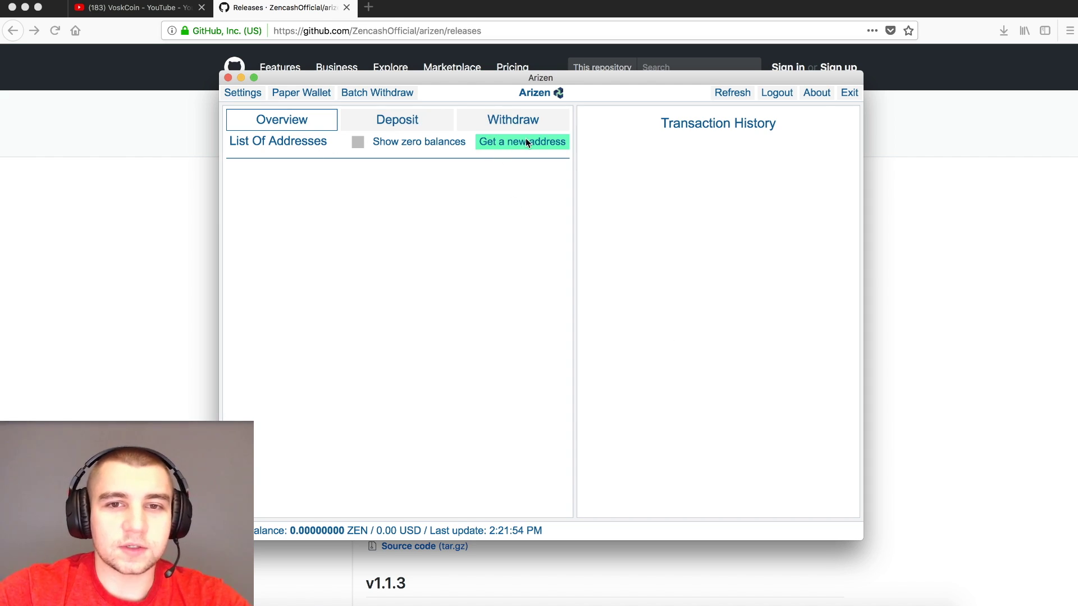
- Show zero-balance addresses in the Overview and open the first address's Address Detail dialog
click(358, 144)
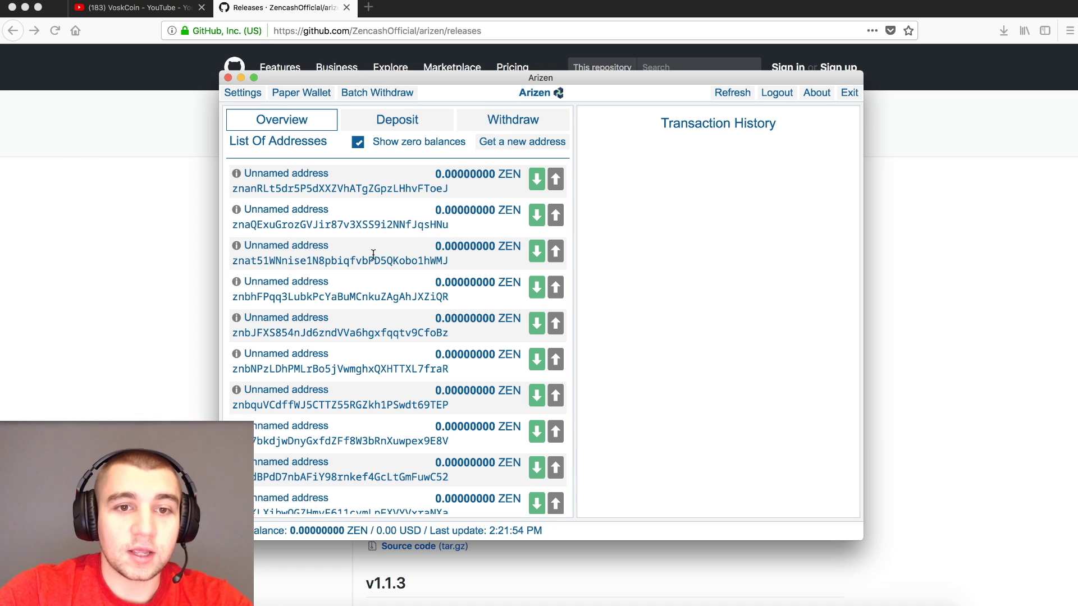
drag(425, 188, 443, 189)
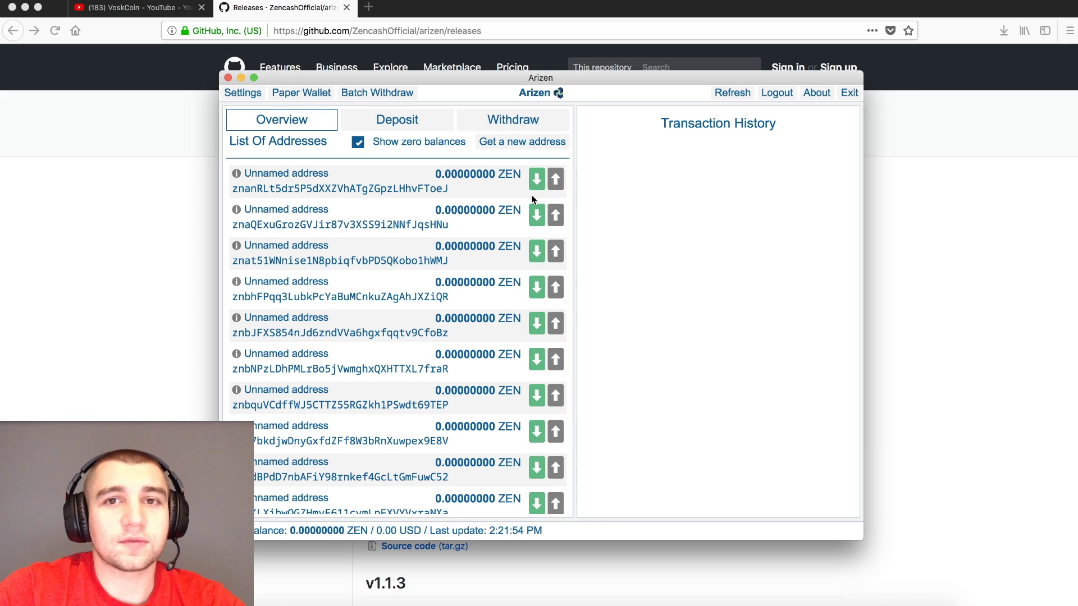
click(531, 194)
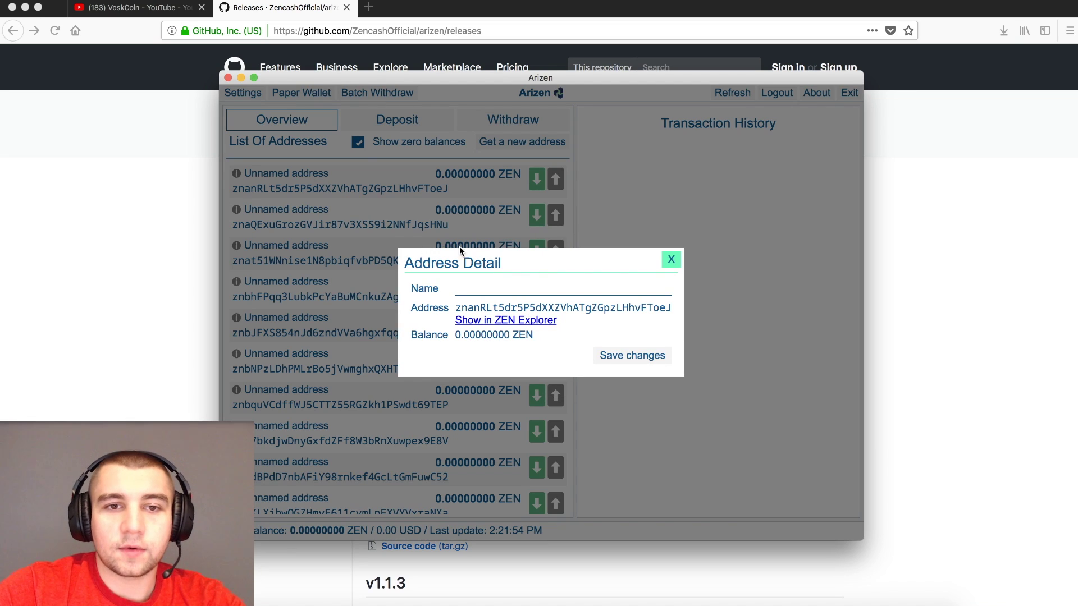
- Name the first address 'please subscribe to VoskCoin YT' and close its details
click(499, 288)
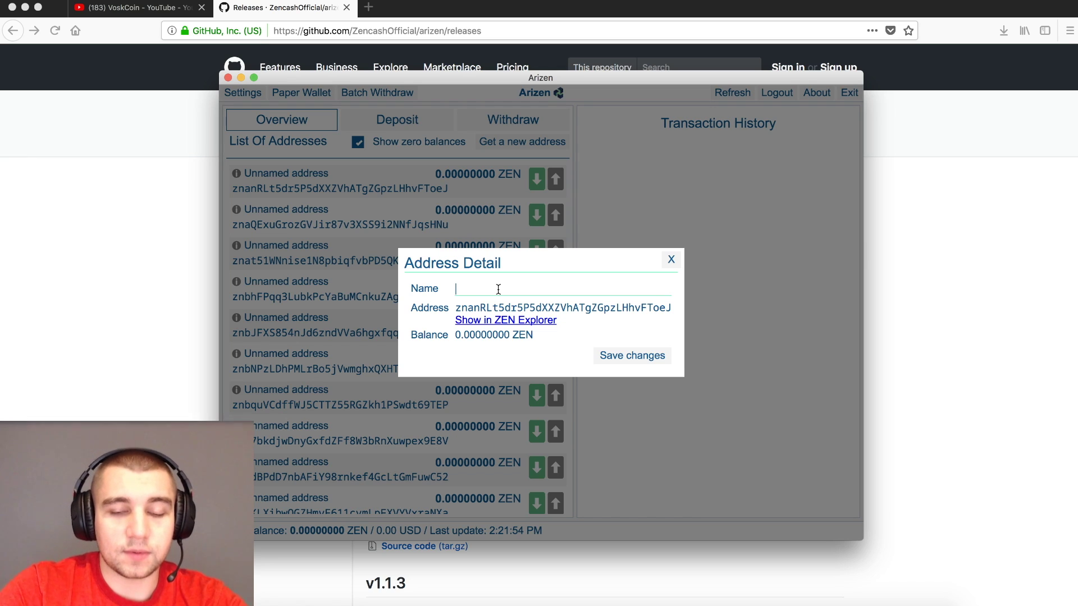
text(pleas)
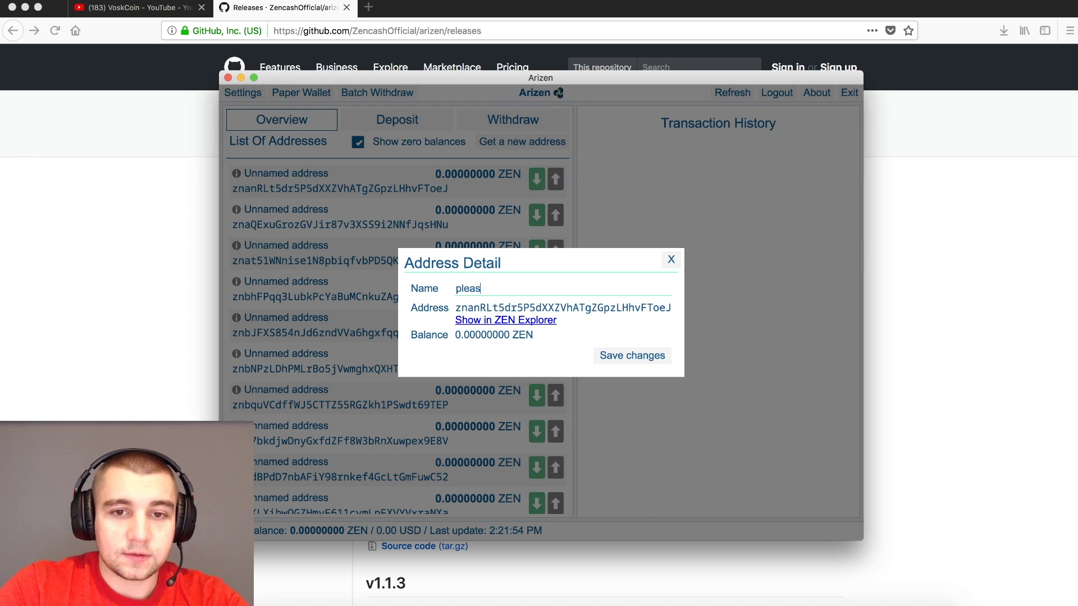
text(e subscribe to VoskCoin YT)
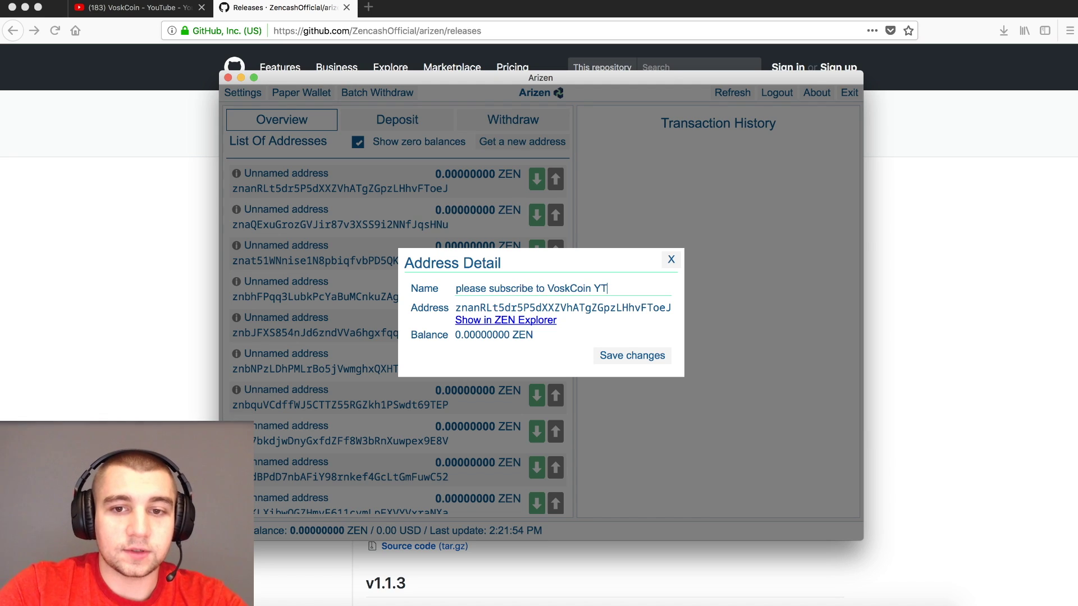
key(Return)
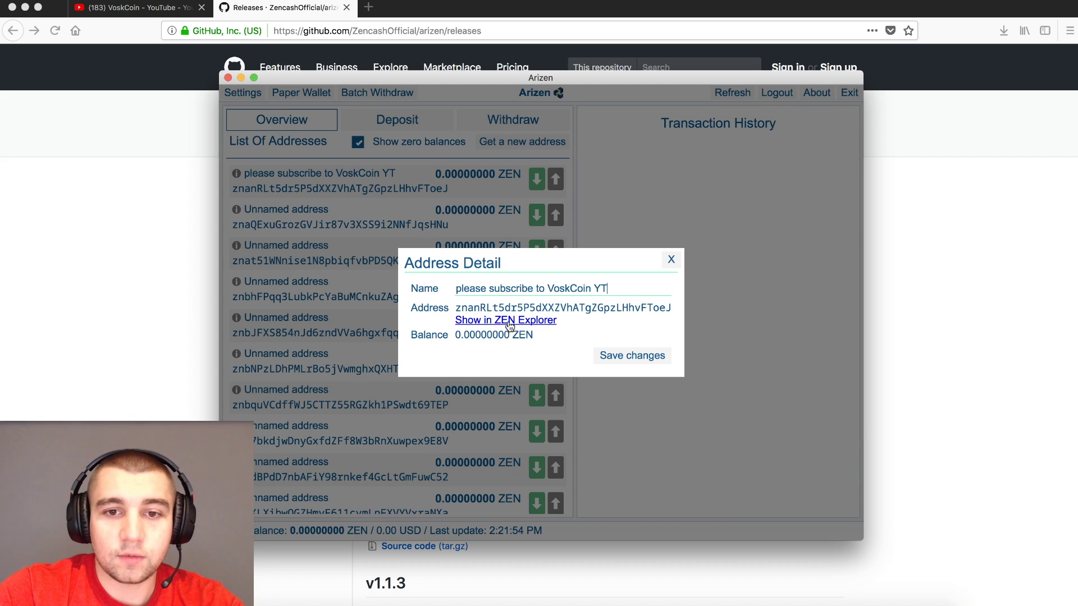
click(671, 261)
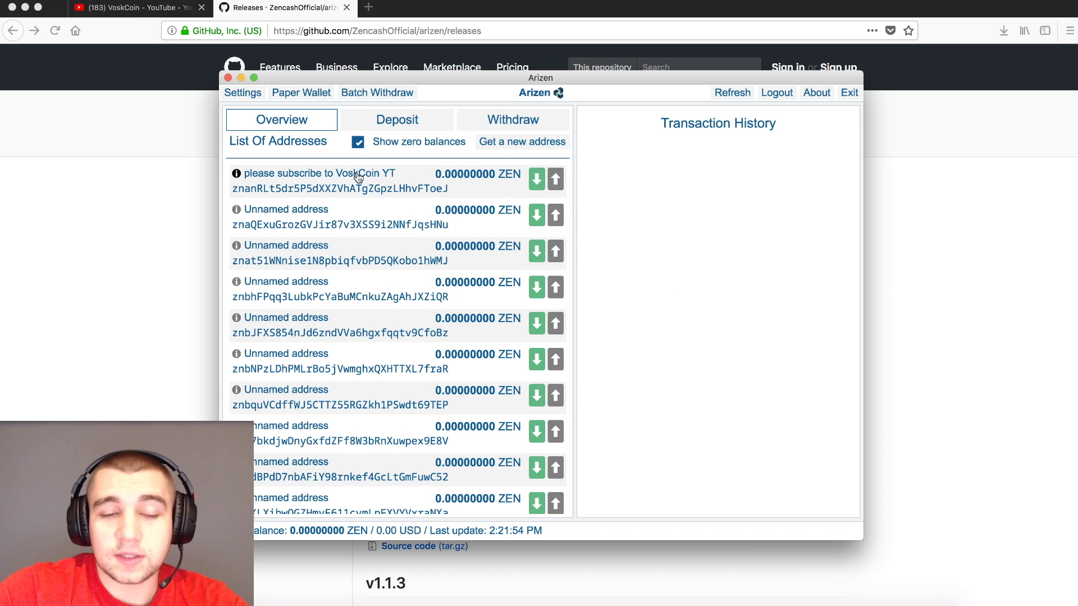
- Reopen the first address's details to confirm the new name was kept
click(237, 173)
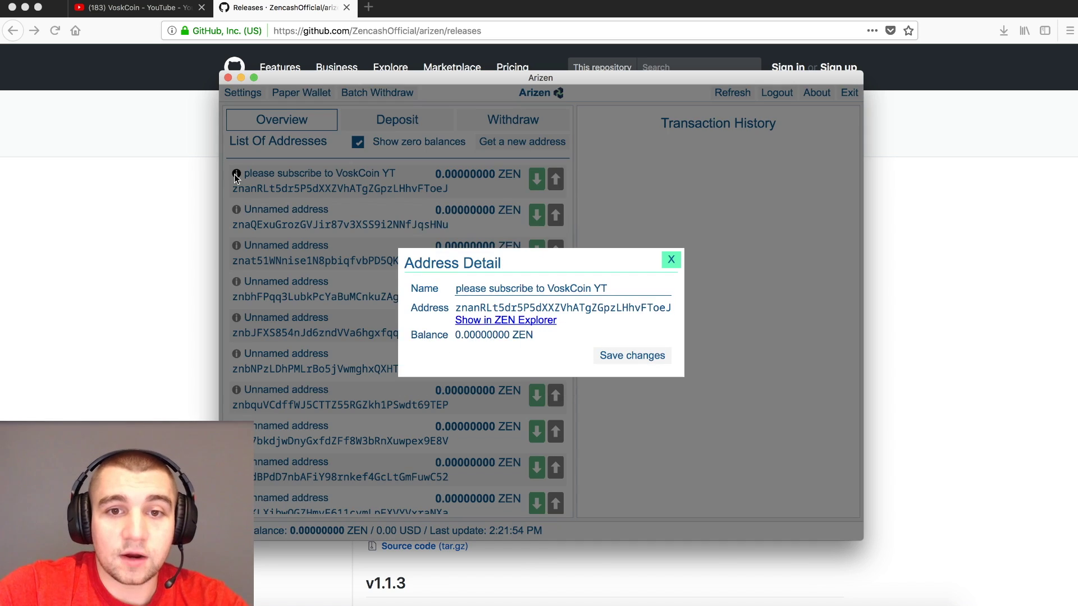
click(671, 261)
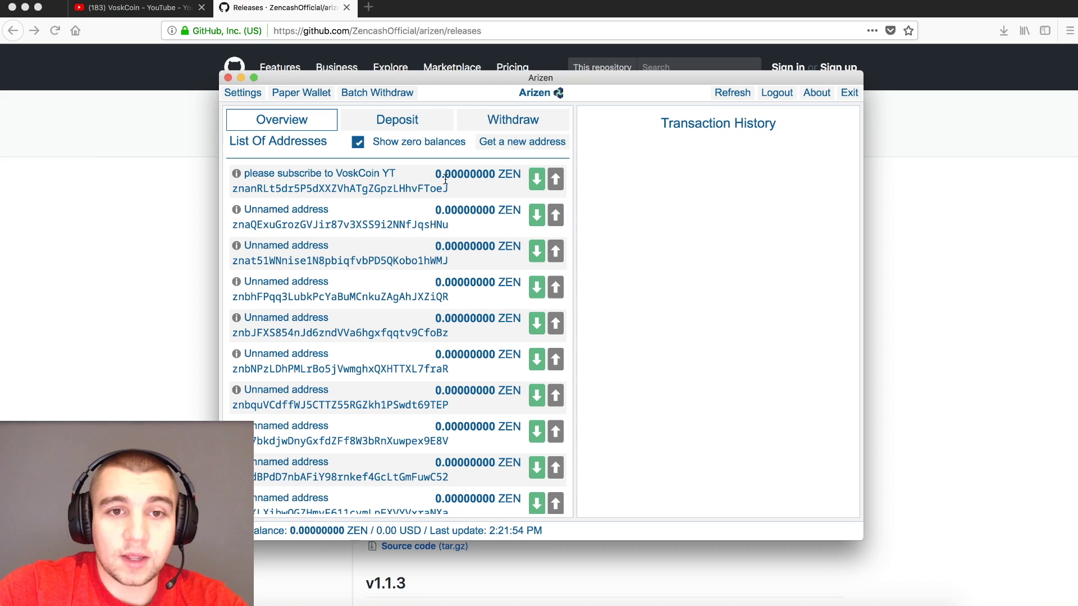
click(373, 178)
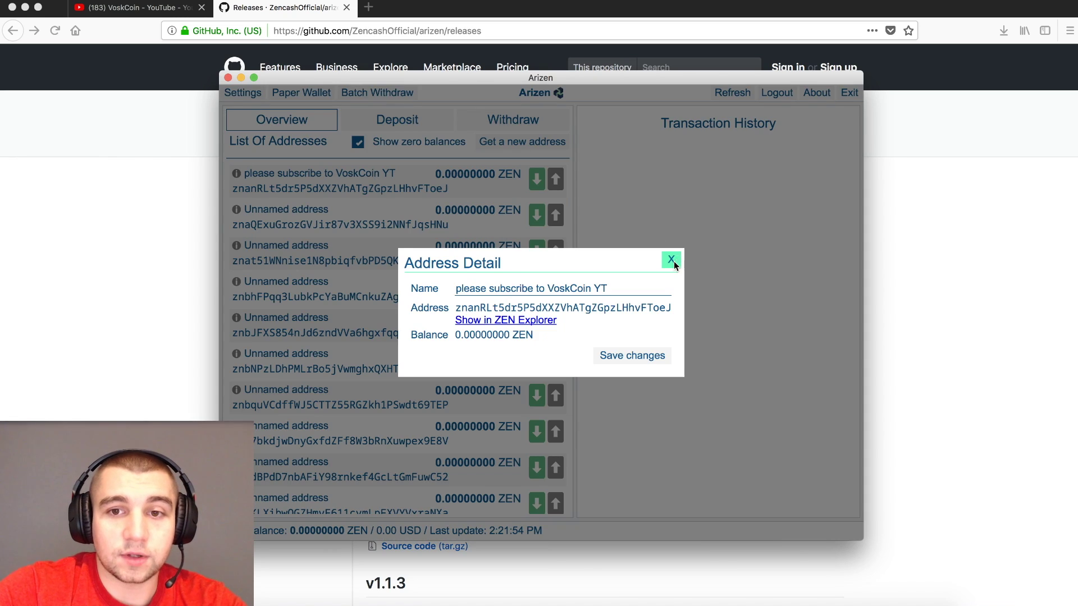
click(671, 261)
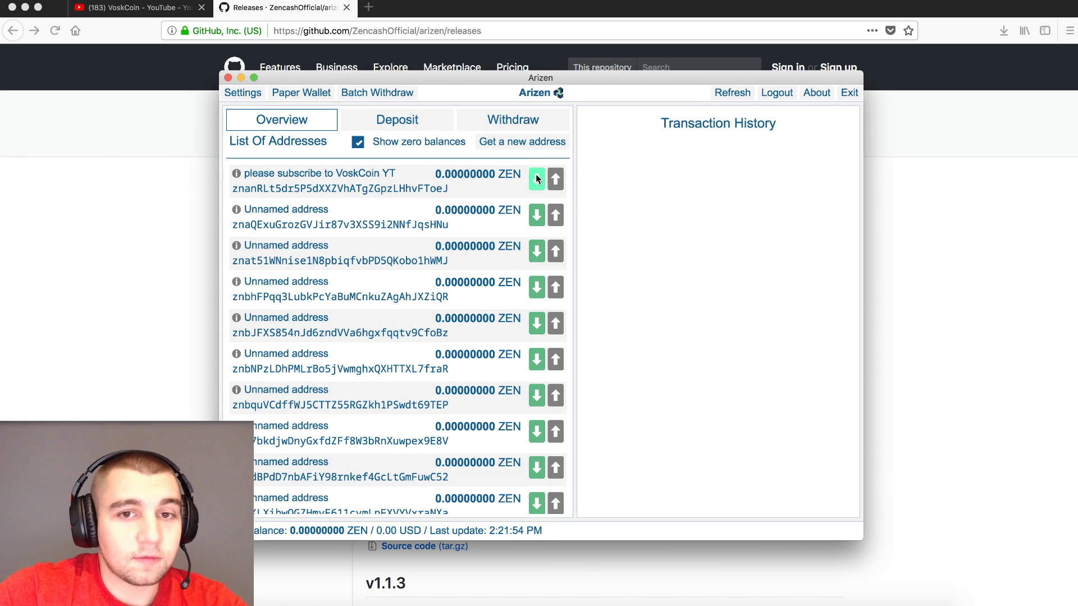
- Create a deposit request of 2 ZEN for the first address
double_click(381, 190)
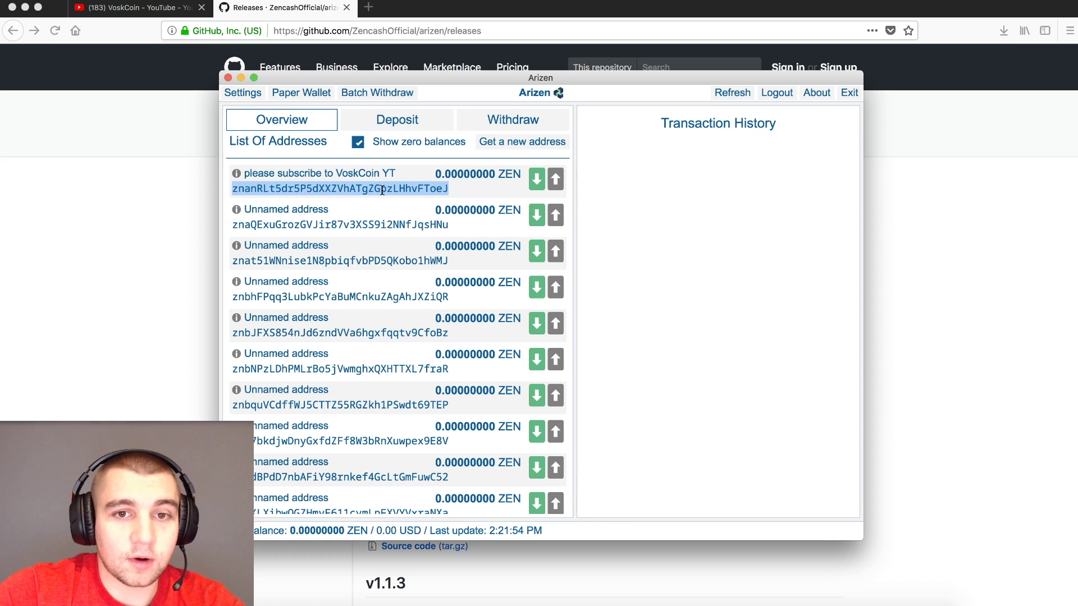
click(535, 177)
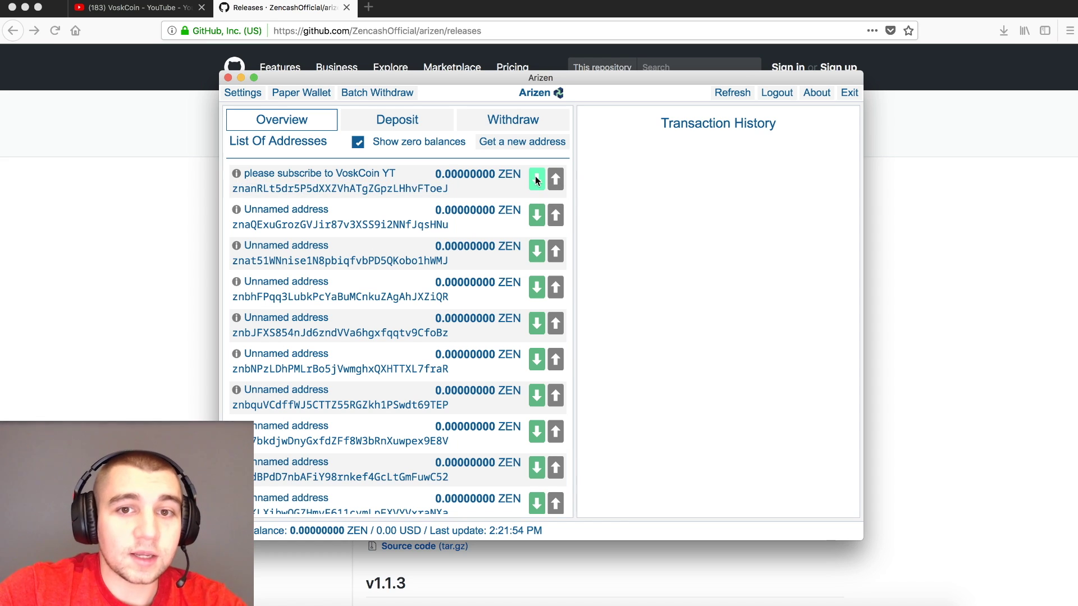
click(536, 180)
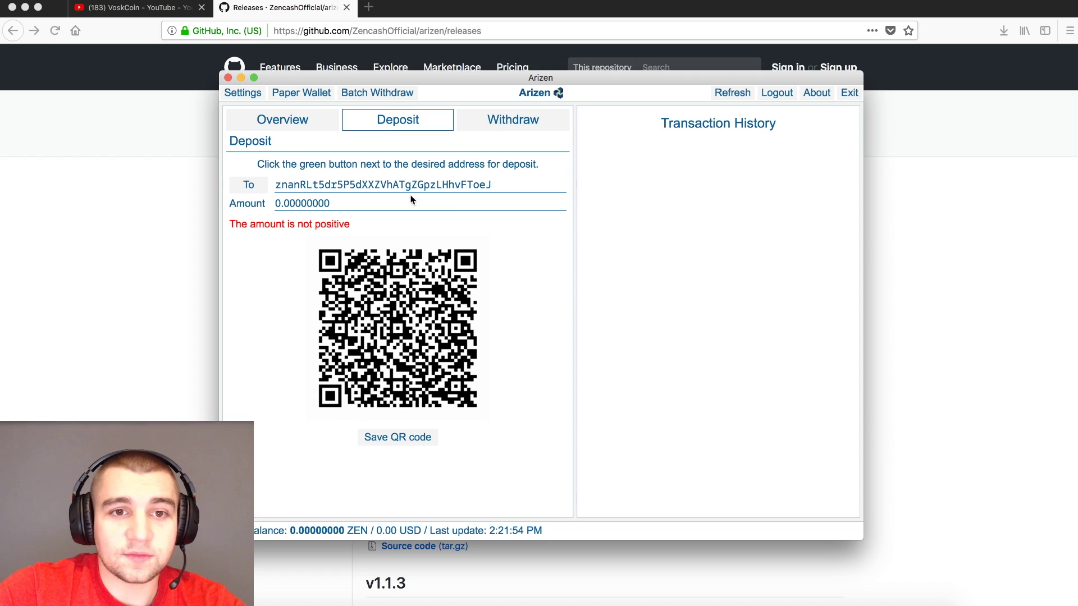
double_click(275, 203)
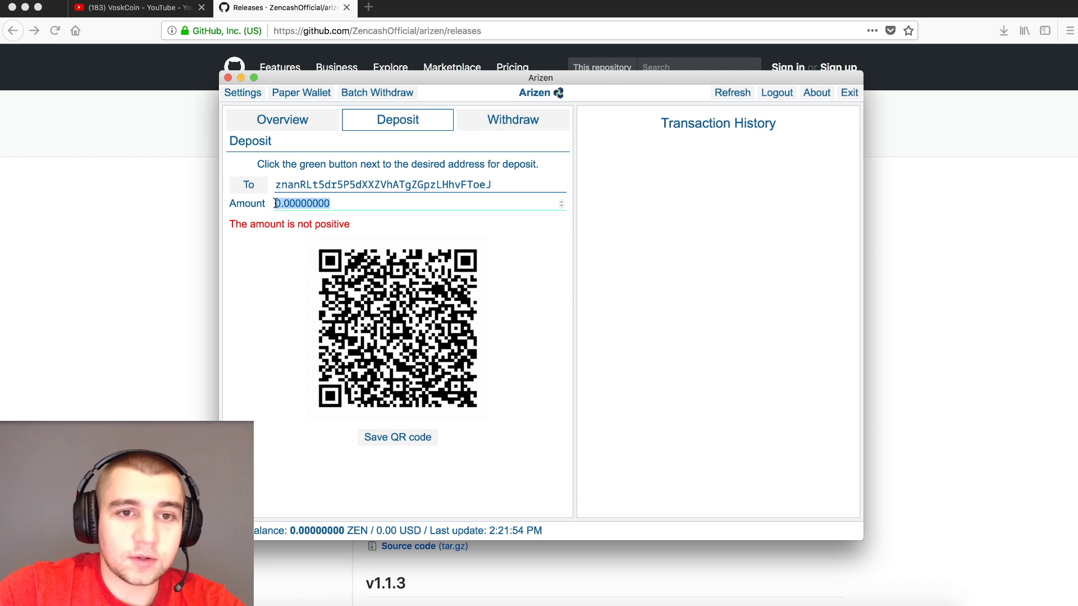
text(2)
click(302, 261)
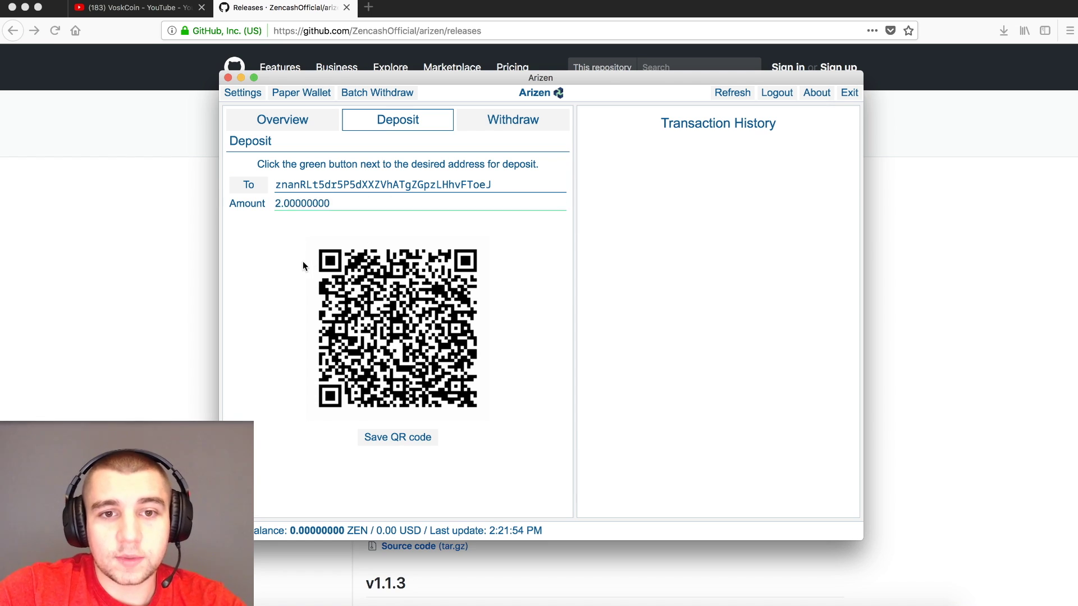
- Start saving the deposit QR code, cancel it, and return to the Overview
click(424, 440)
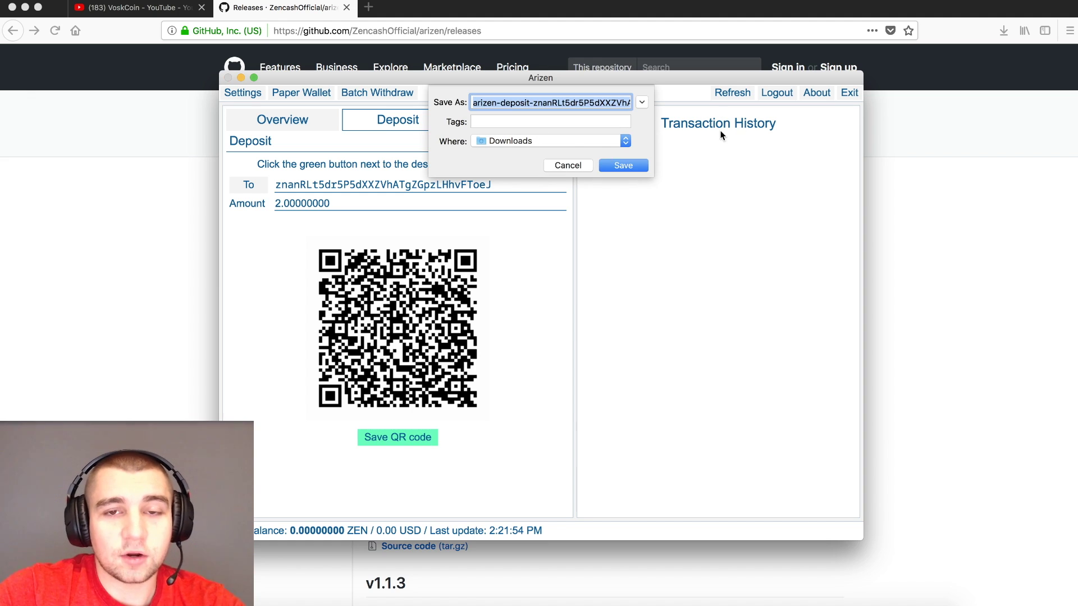
click(568, 166)
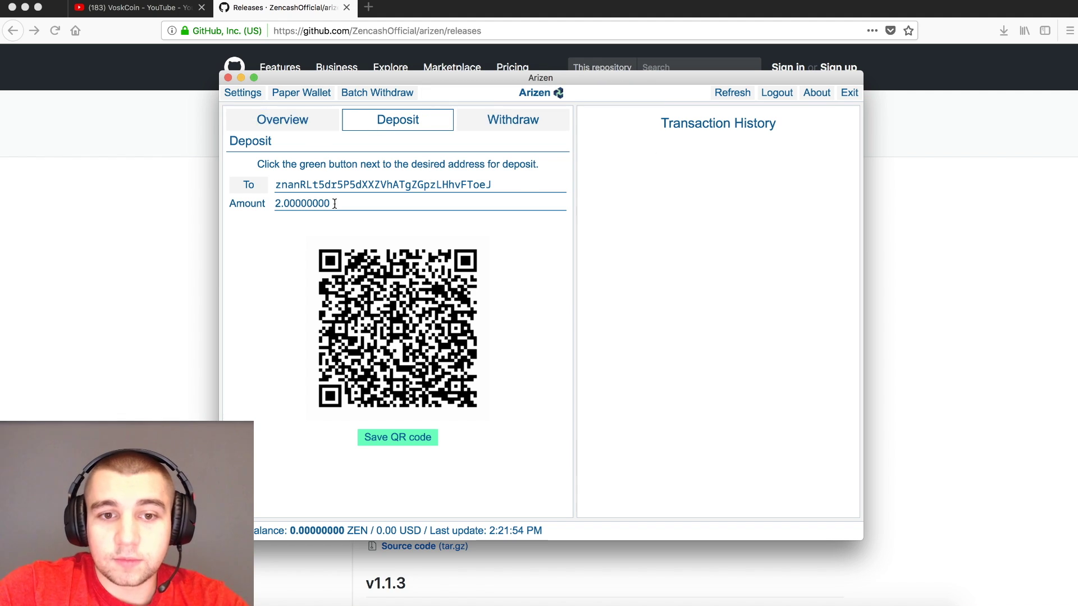
click(308, 123)
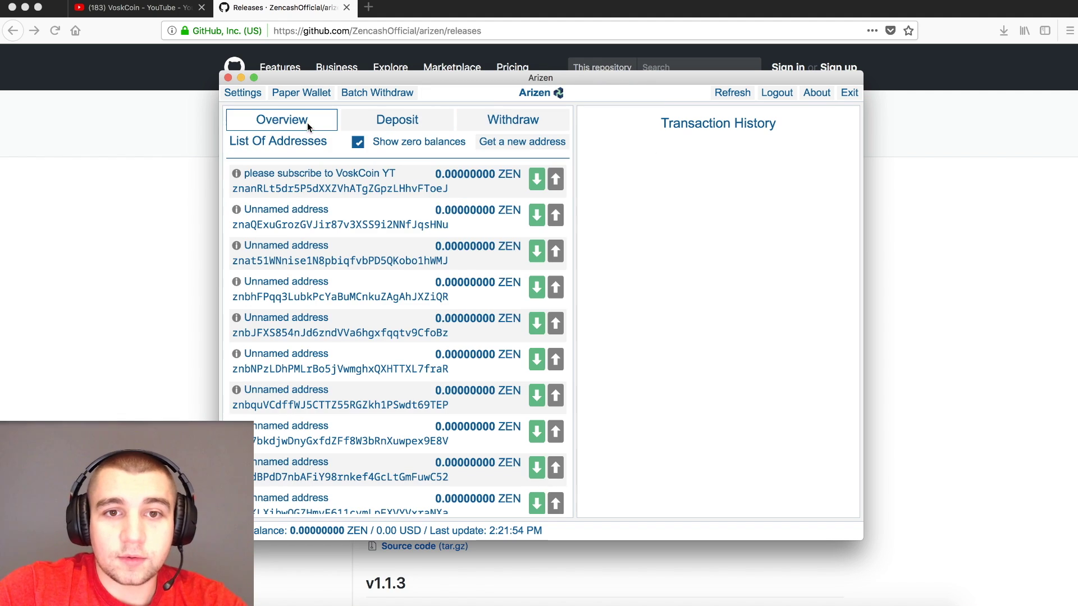
- Refresh the wallet until the unconfirmed +2.95800000 ZEN deposit appears in Transaction History
double_click(375, 189)
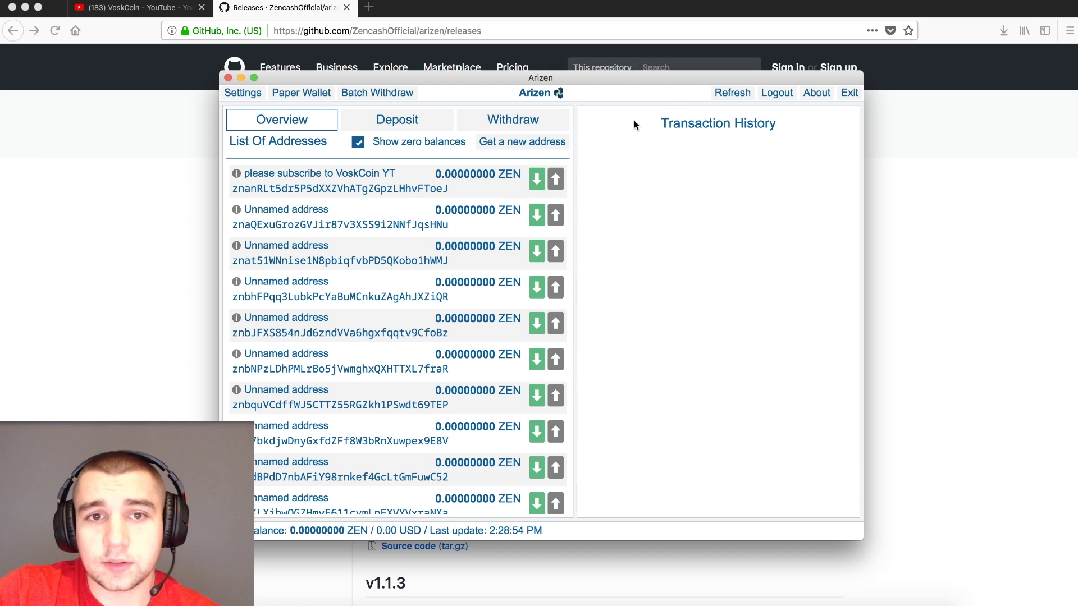
click(724, 94)
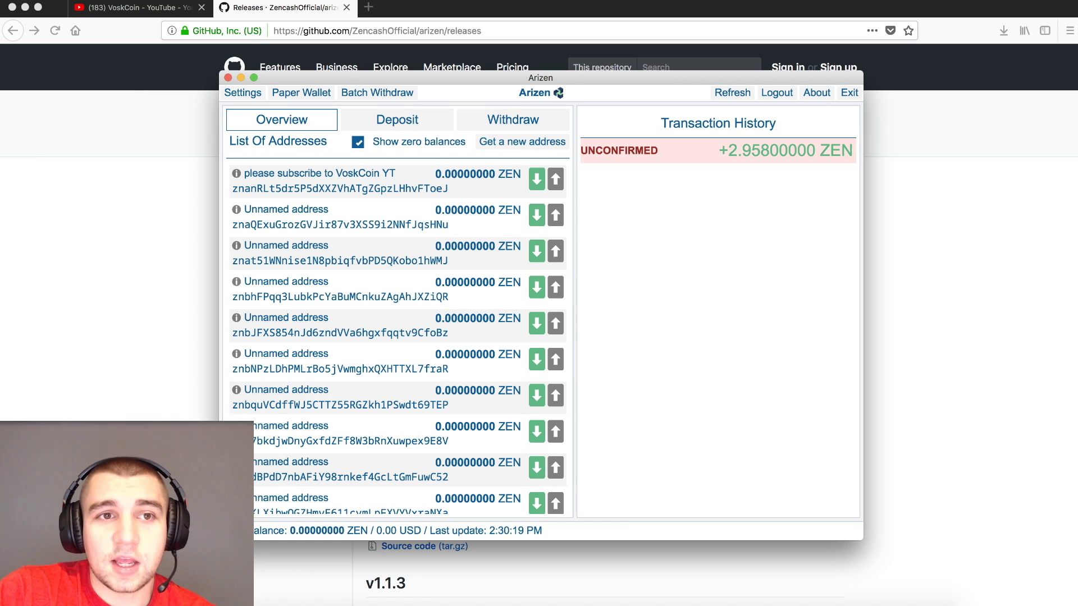
click(90, 1)
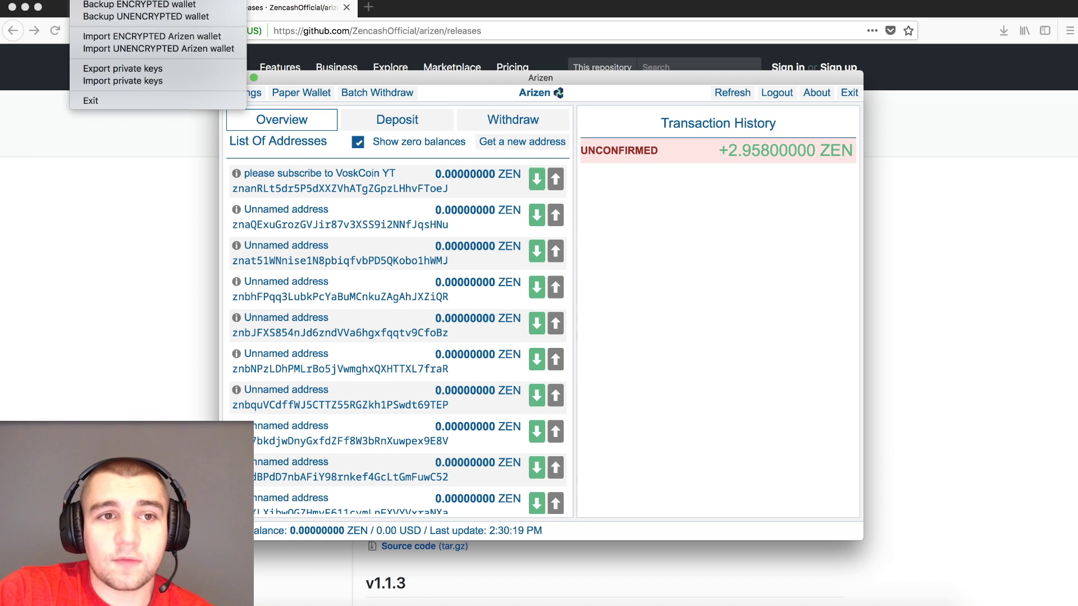
click(121, 69)
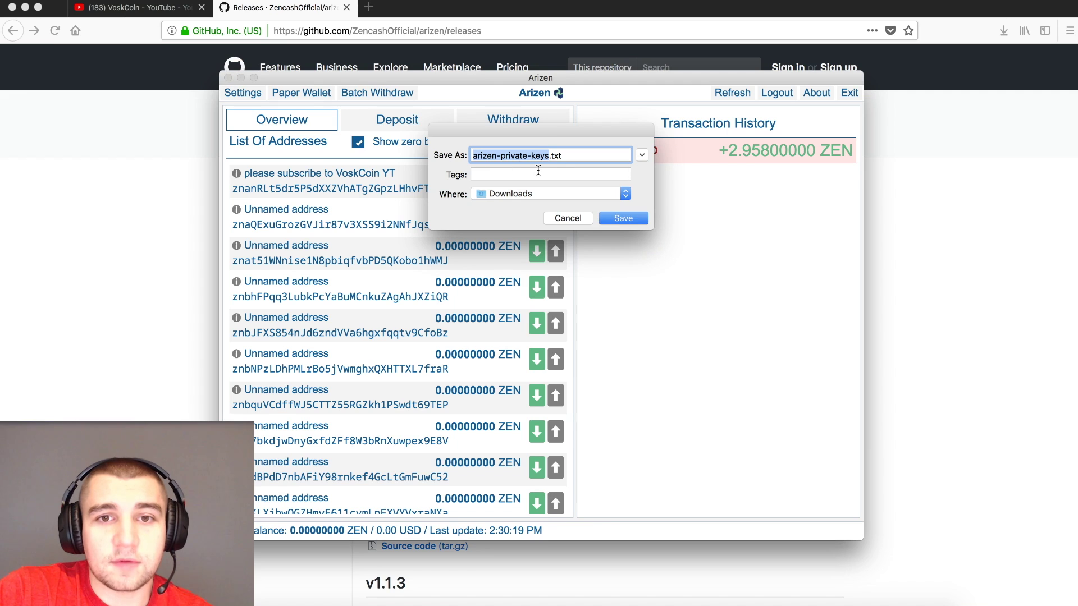
click(573, 219)
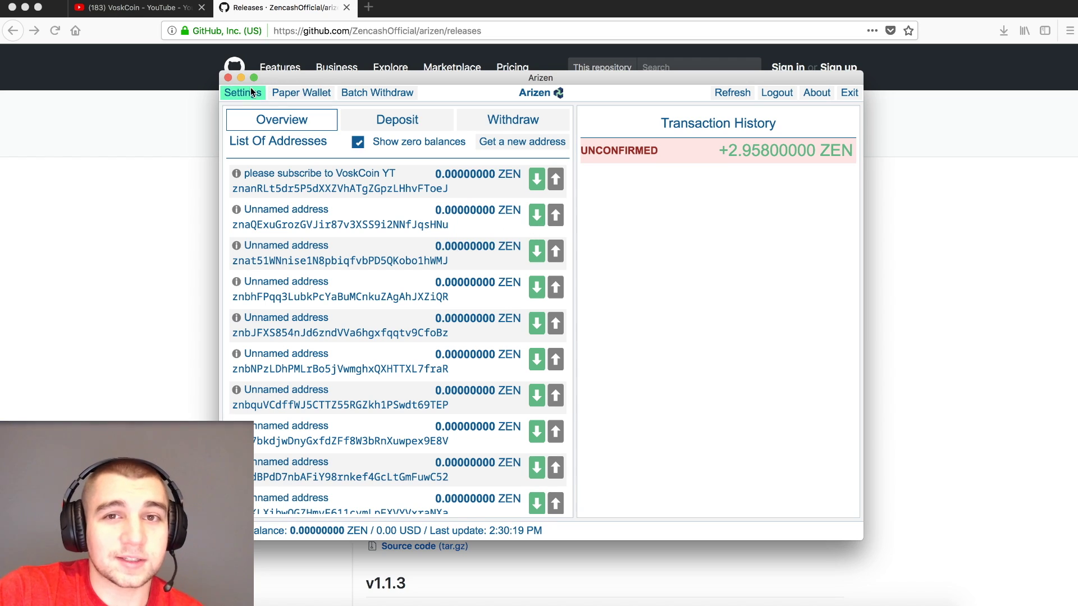
click(90, 0)
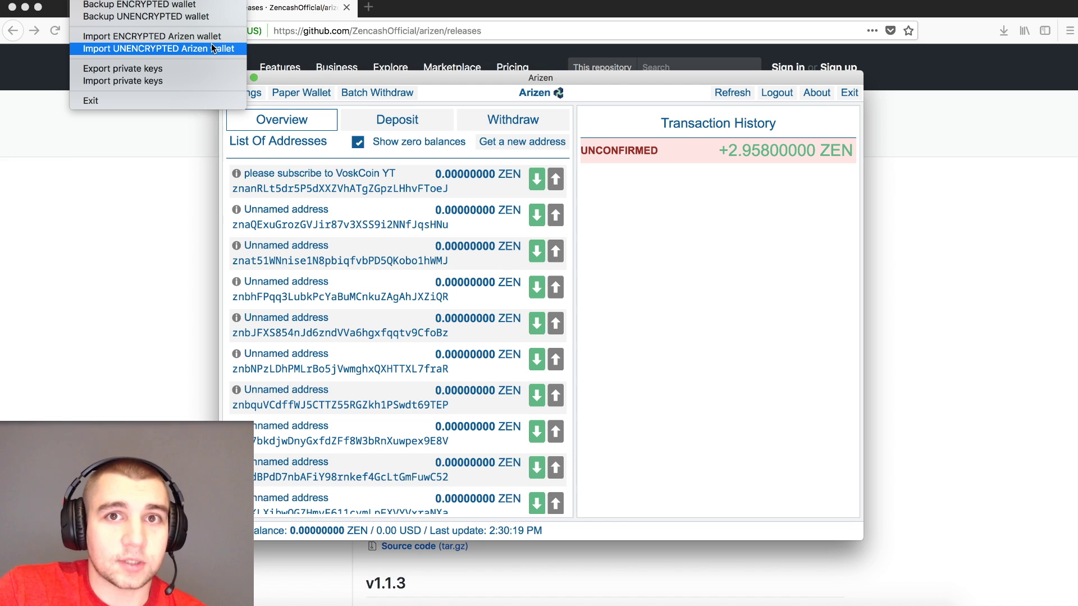
click(211, 47)
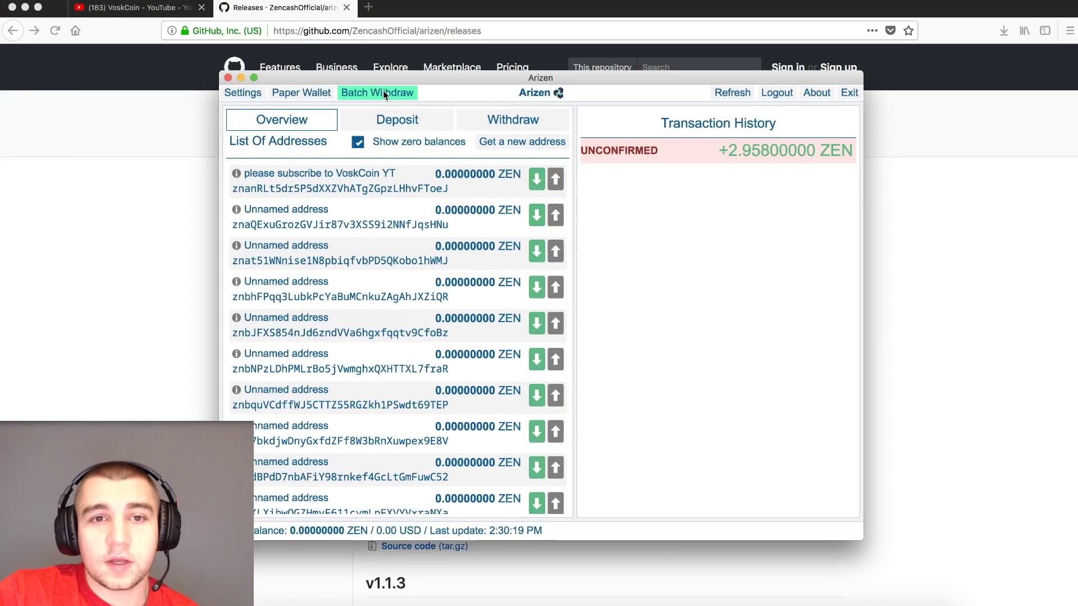
- Open Batch Withdraw, showing amount to keep 42.00000000 and fee 0.00010000
click(383, 90)
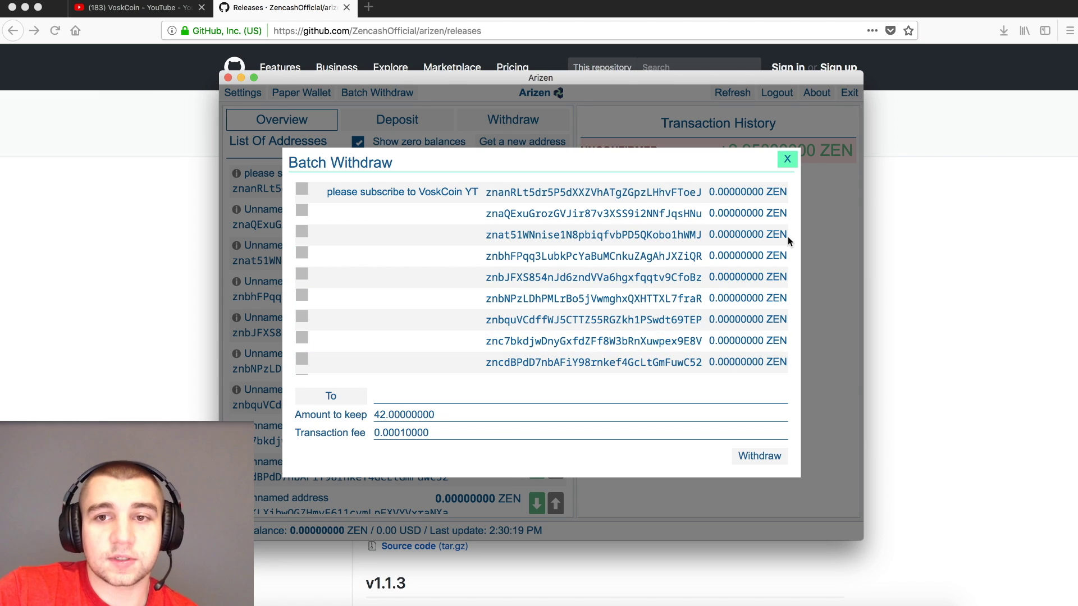
- Tick the first, second, third and fifth addresses, then close Batch Withdraw without sending
click(302, 189)
click(302, 210)
click(302, 232)
click(302, 274)
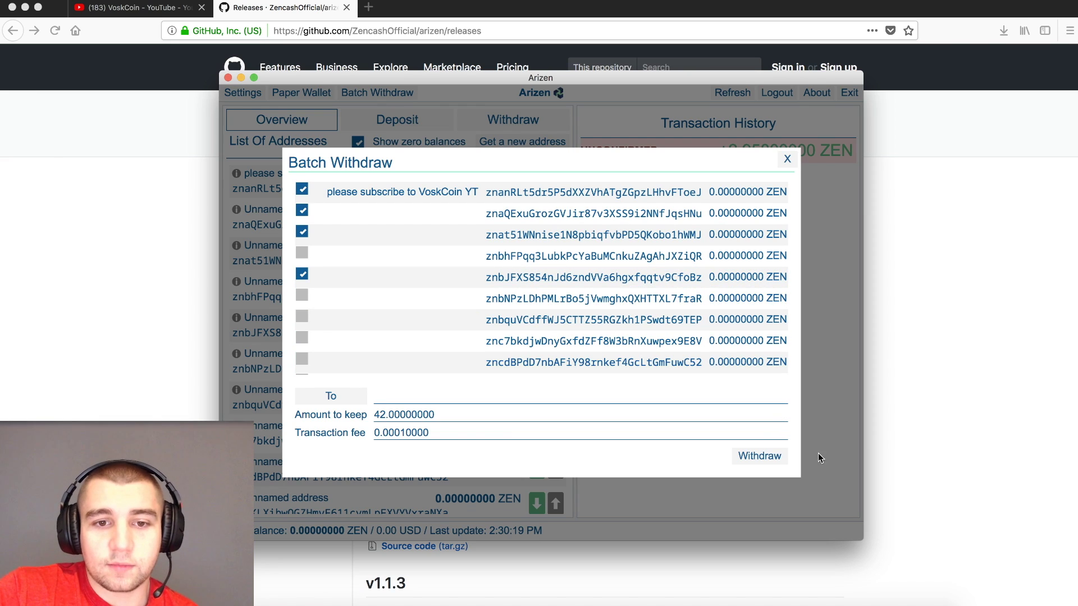
click(787, 159)
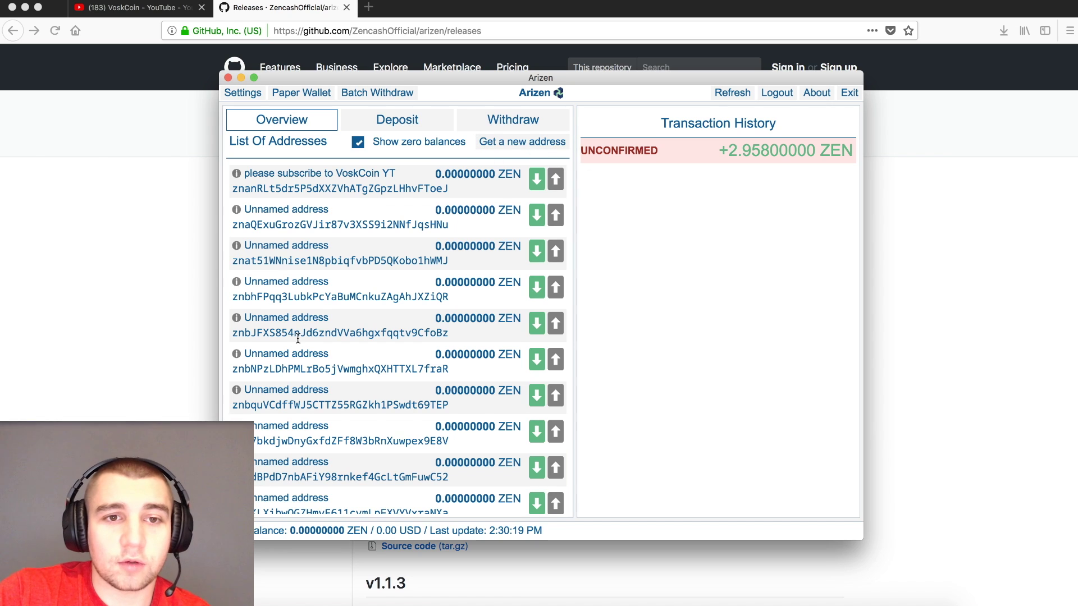
- Begin creating a new address, clear the typed name, and dismiss the dialog
click(537, 142)
text(hghj)
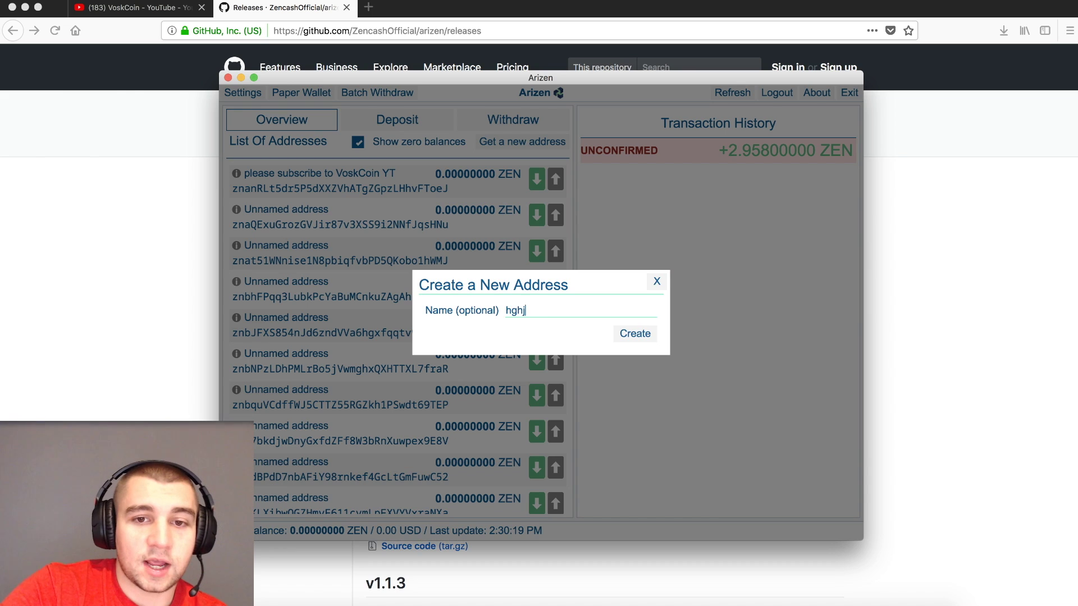
key(BackSpace)
key(BackSpace)
key(BackSpace)
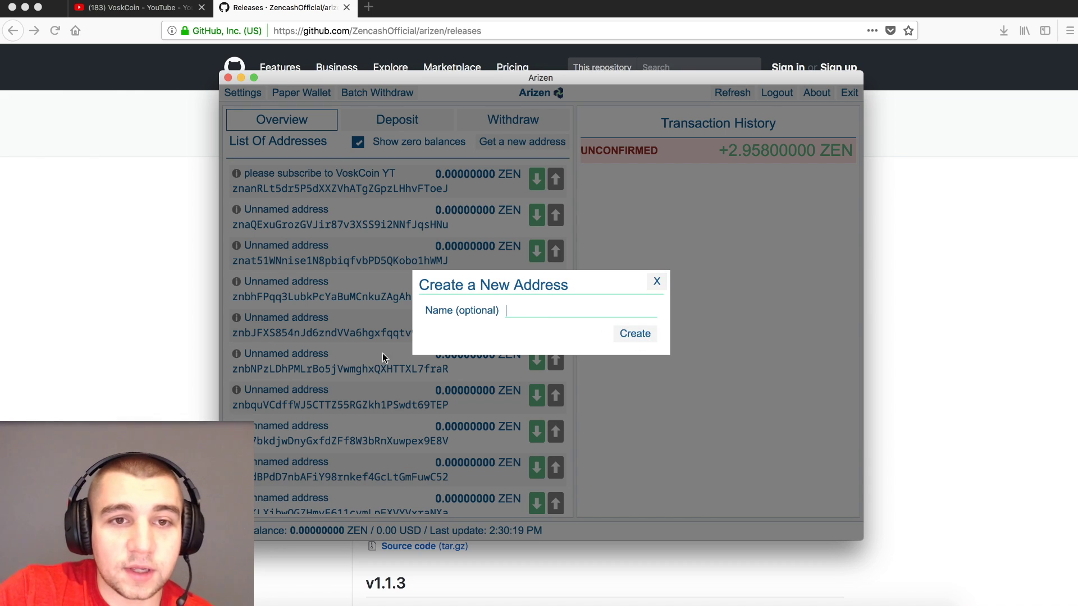
click(656, 281)
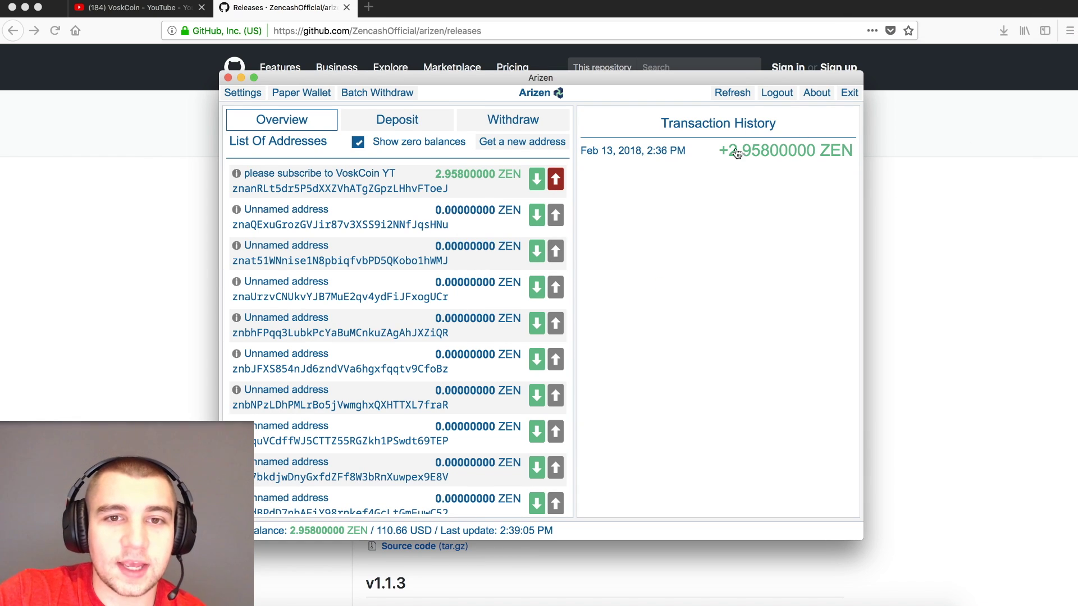
- Turn Show zero balances off, on, and off again to list only the funded address
click(358, 143)
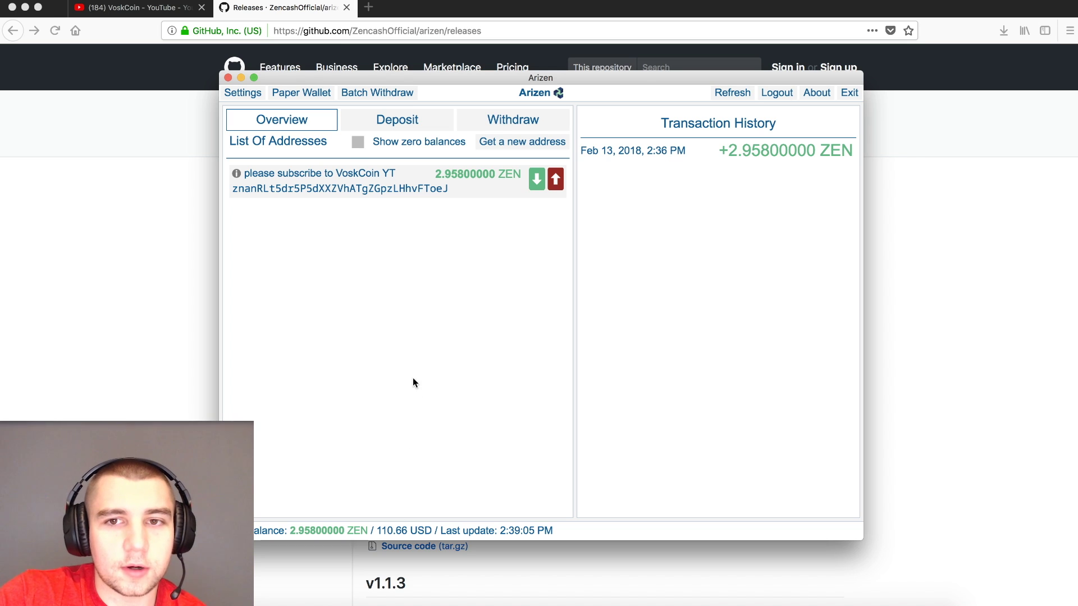
click(365, 146)
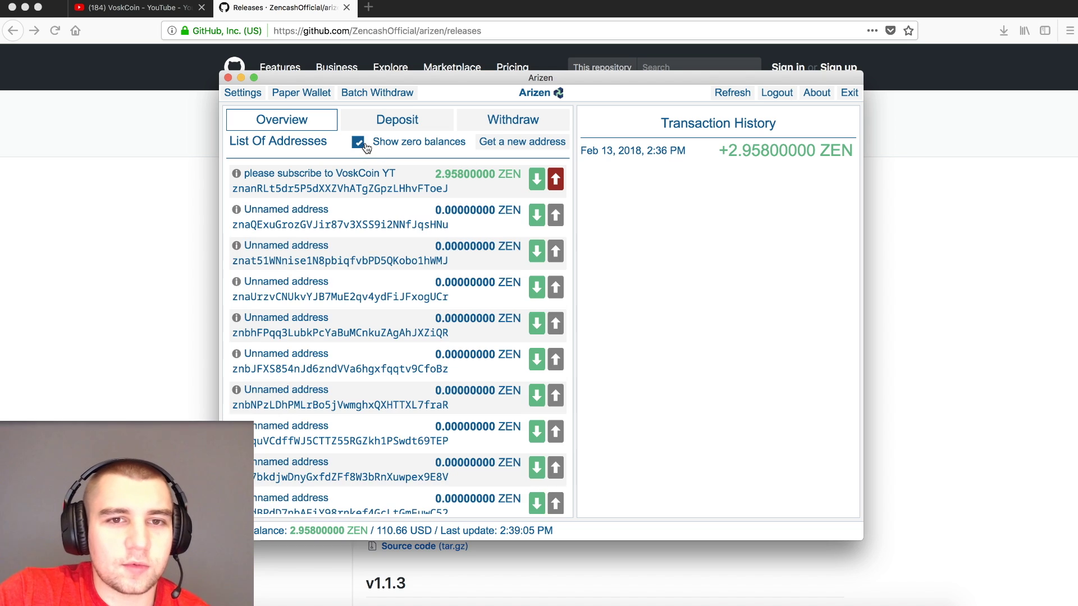
click(359, 146)
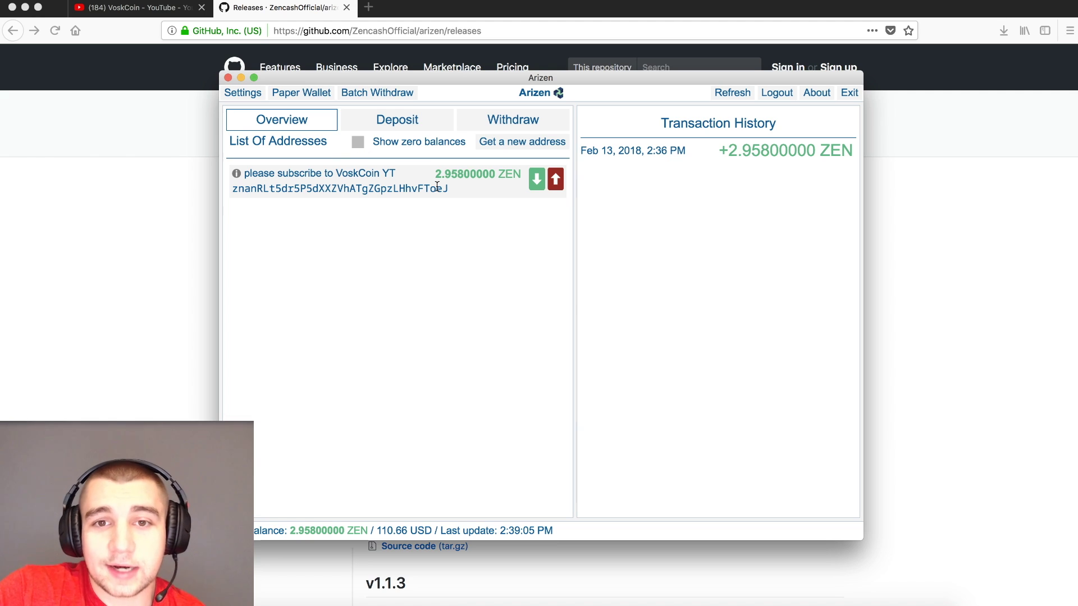
- Fill in a withdrawal to the pasted same address with an amount of 1 ZEN
click(554, 181)
click(348, 217)
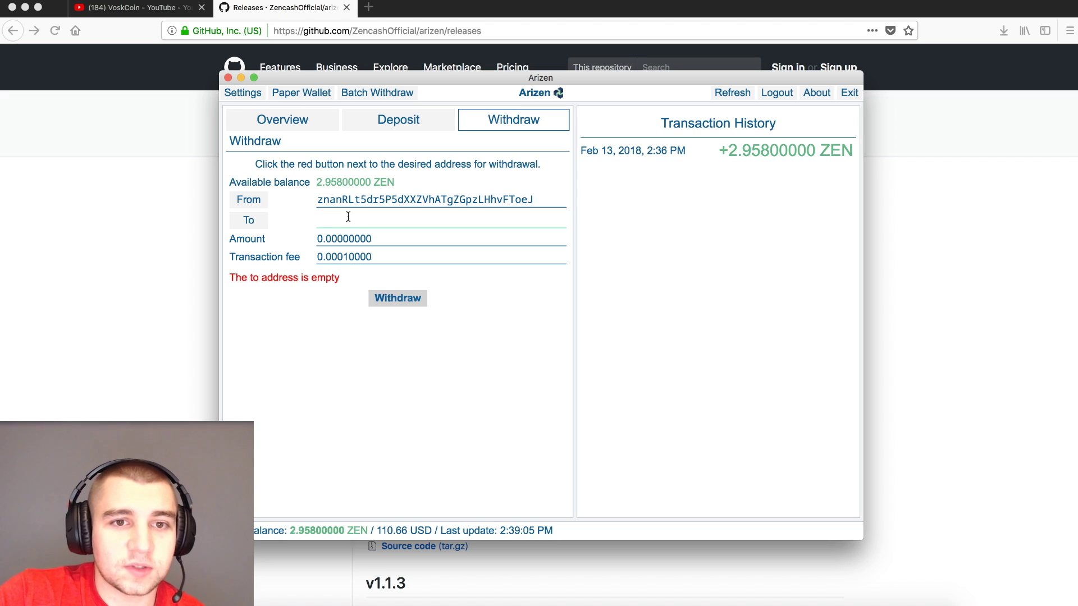
text(znanRLt5dr5P5dXXZVhATgZGpzLHhvFToeJ)
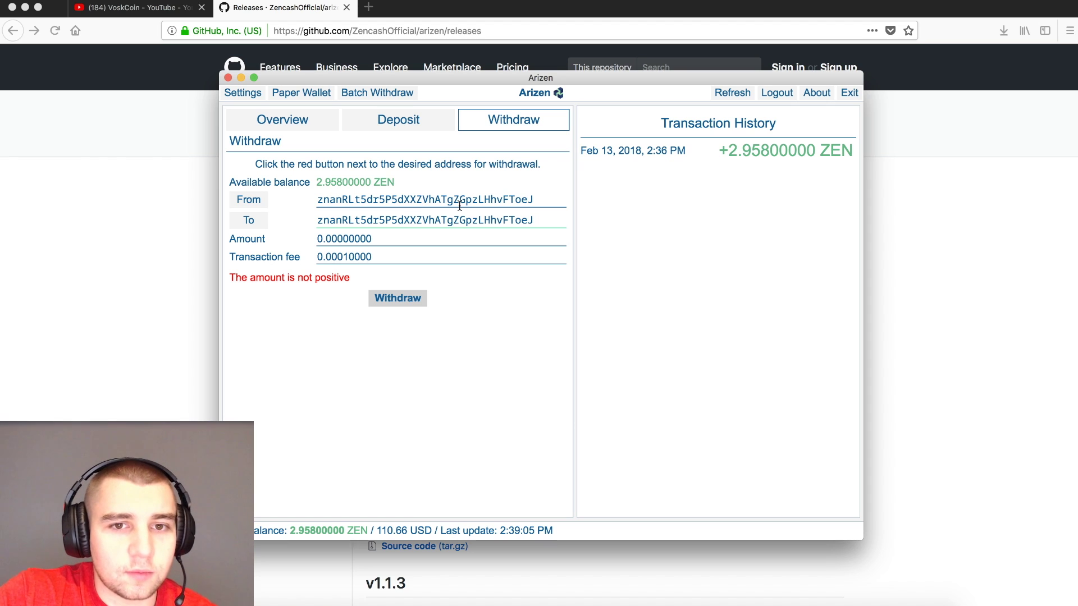
click(320, 235)
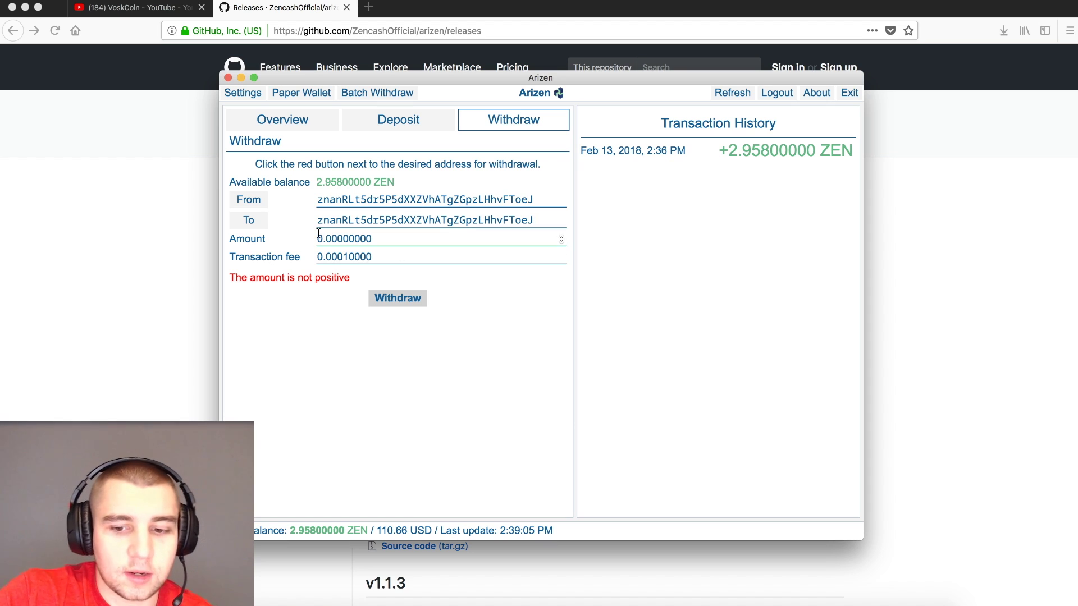
key(BackSpace)
text(1)
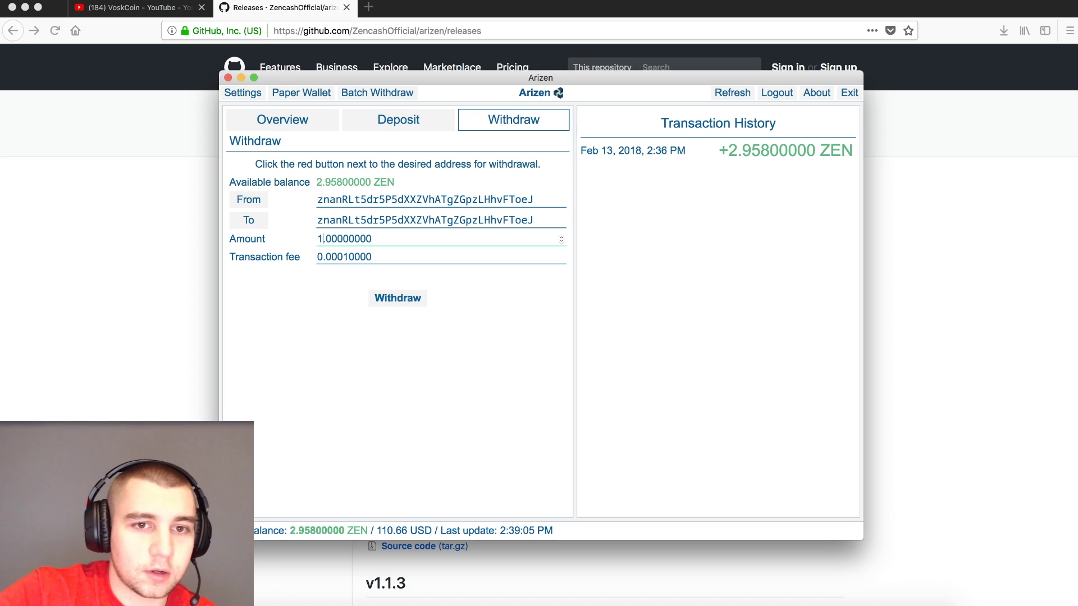
click(339, 338)
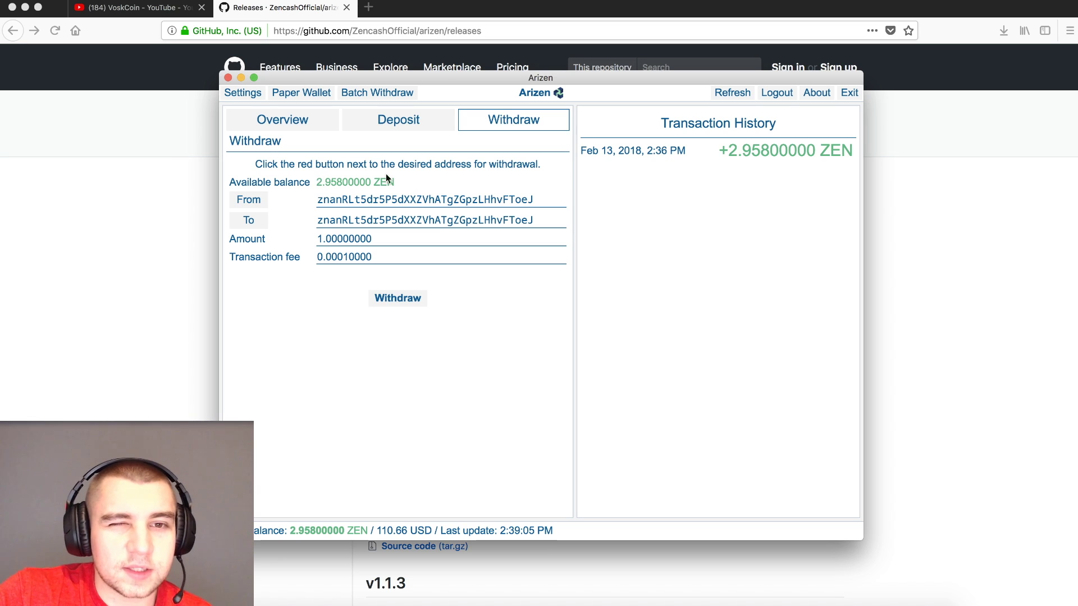
- Compare the sending and destination addresses, then send the withdrawal and confirm
double_click(489, 200)
double_click(503, 221)
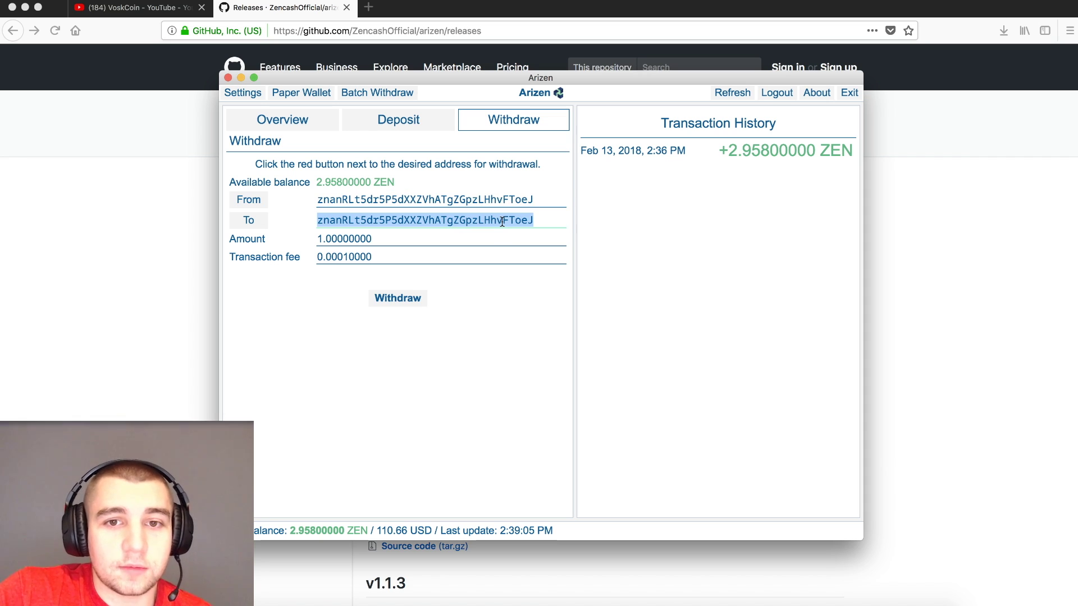
click(275, 221)
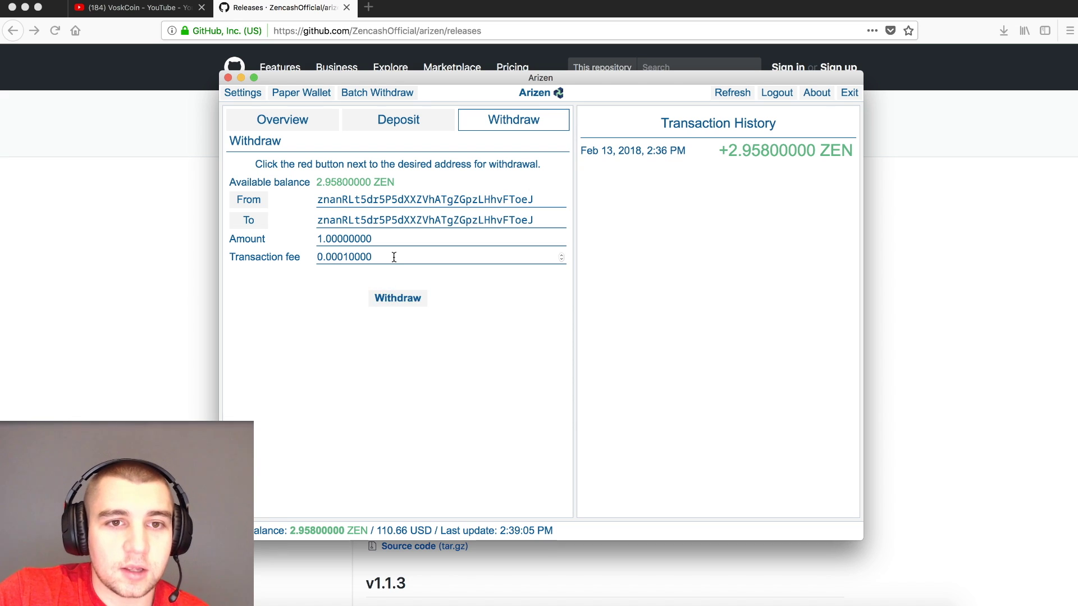
click(392, 293)
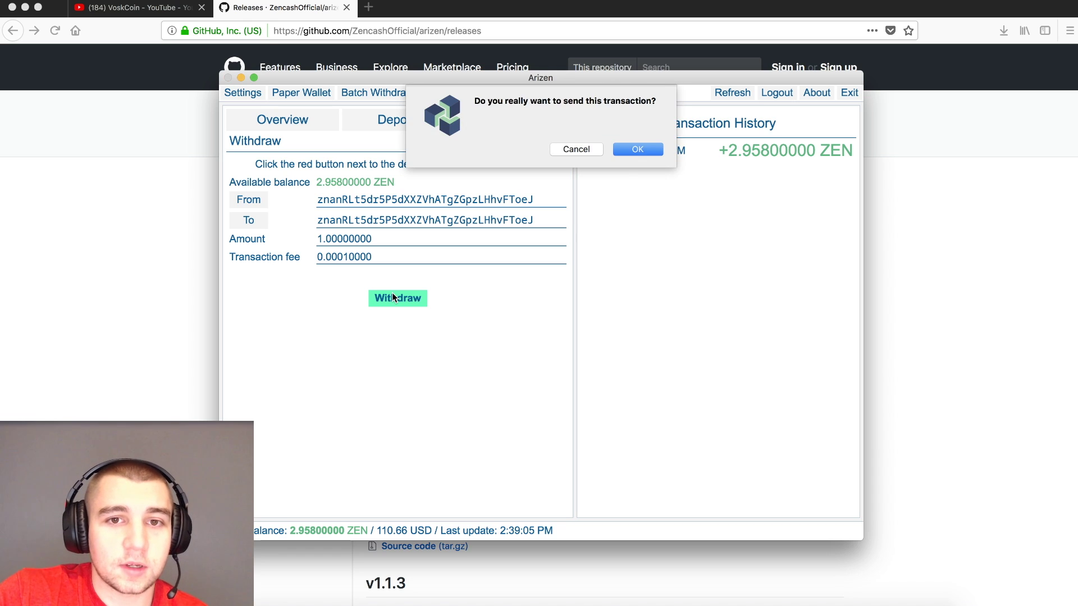
click(638, 149)
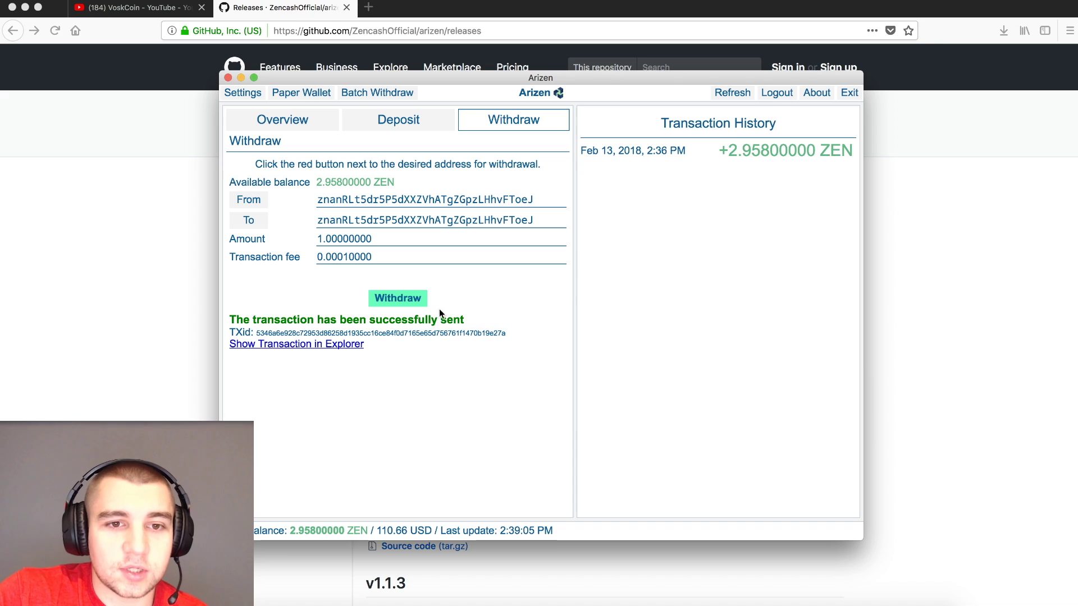
- Select the transaction ID, return to the Overview address list, then switch to the YouTube tab
double_click(357, 331)
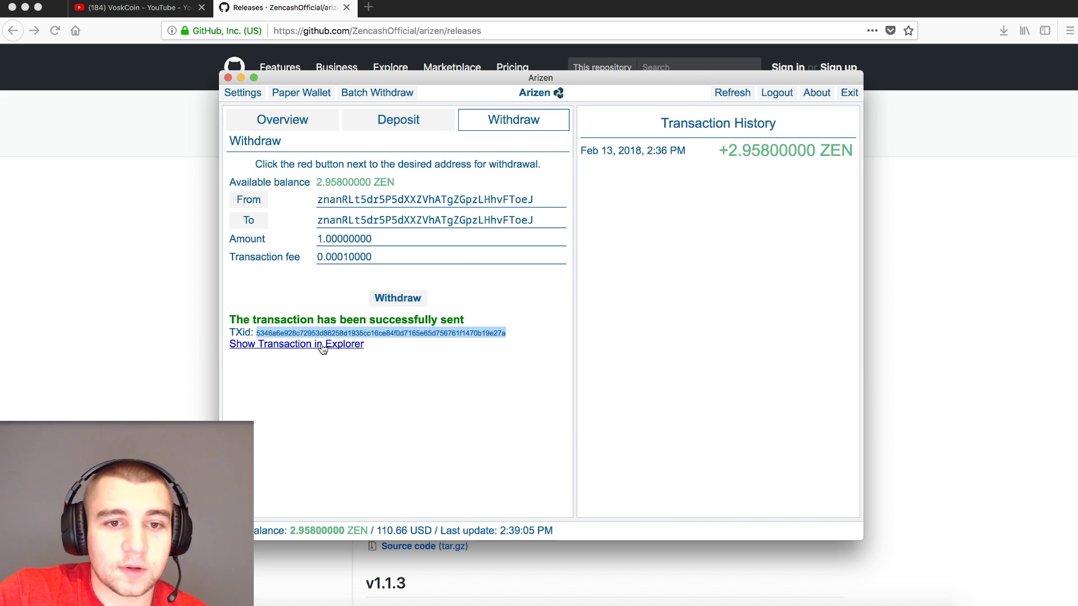
click(351, 312)
double_click(397, 334)
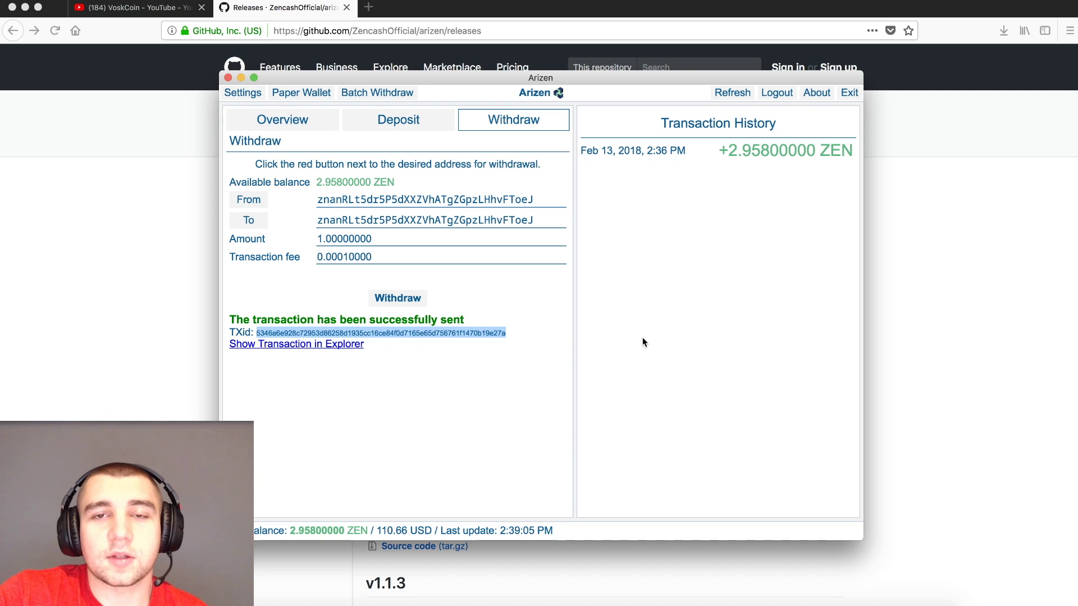
click(303, 115)
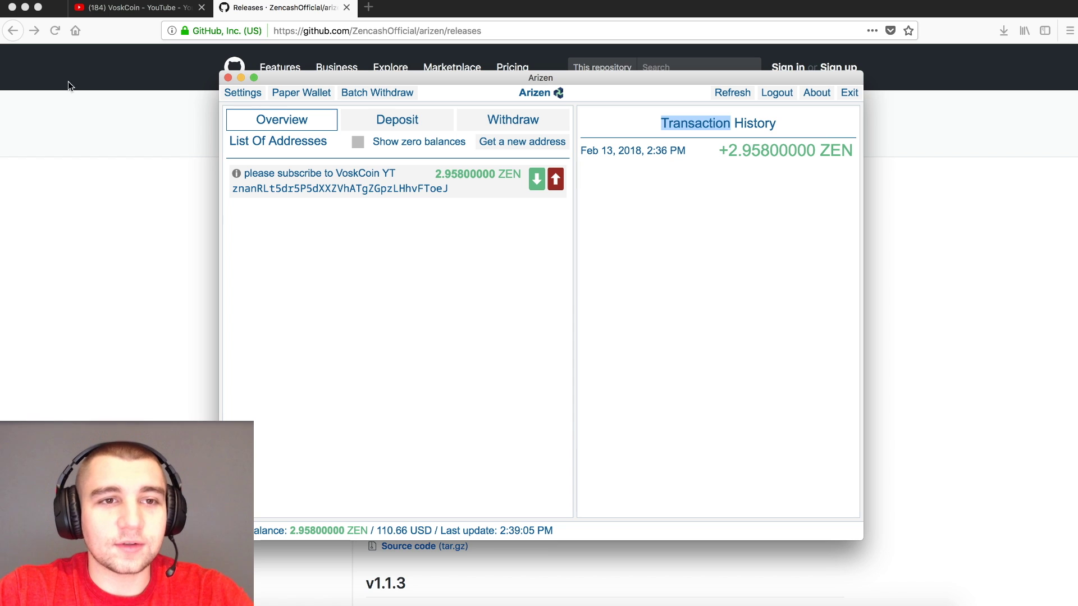
click(115, 10)
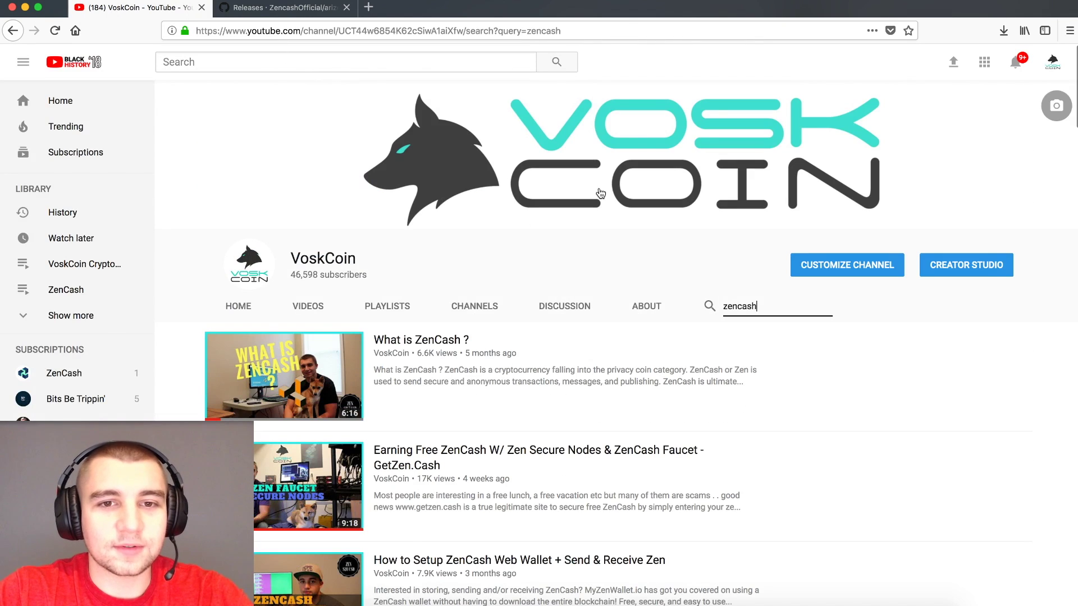